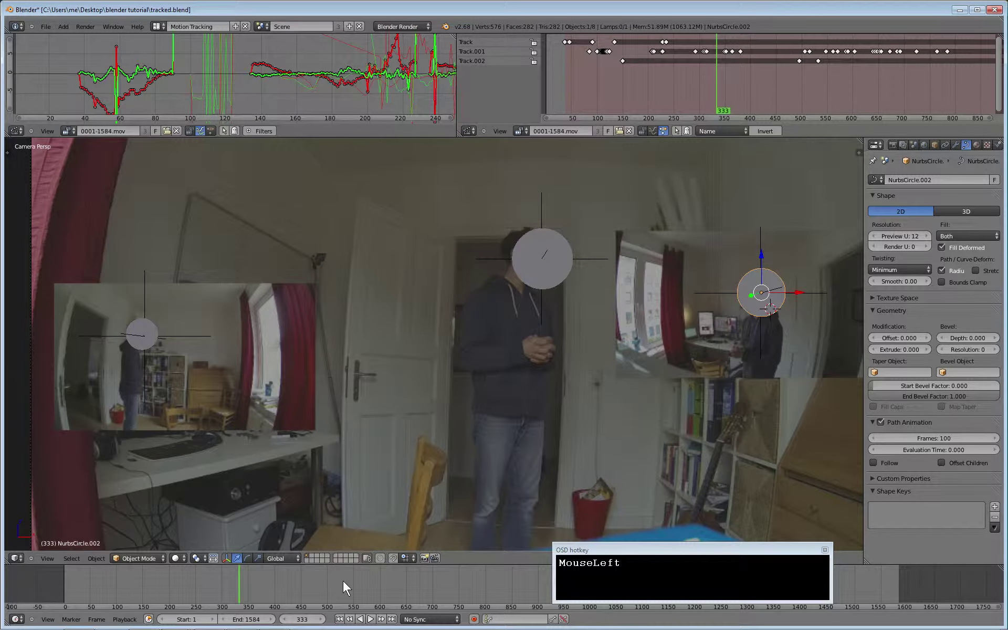
- Scrub the tracked clip to frame 491 and open the screen-layout selector
{"action": "mouse_move", "coordinate": [342, 581]}
{"action": "left_mouse_down"}
{"action": "mouse_move", "coordinate": [479, 578]}
{"action": "mouse_move", "coordinate": [241, 577]}
{"action": "mouse_move", "coordinate": [322, 580]}
{"action": "left_mouse_up"}
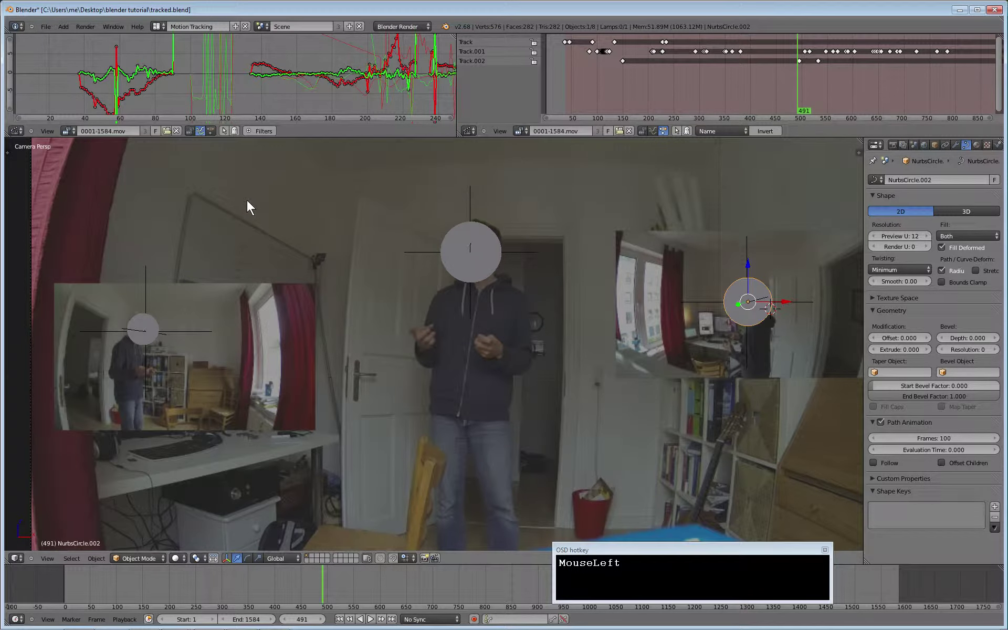
{"action": "left_click", "coordinate": [158, 27]}
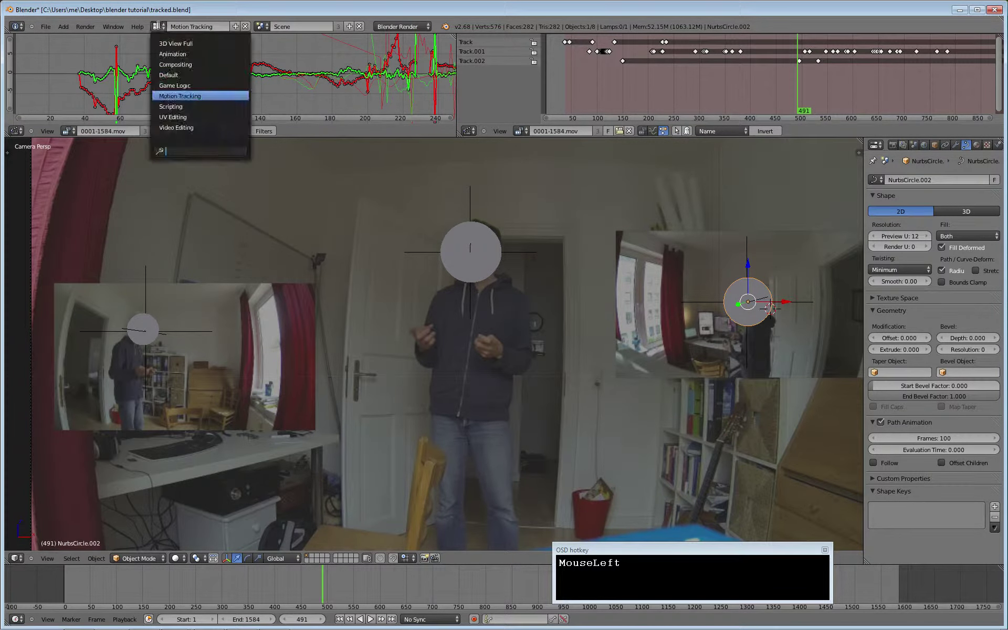
- Switch to the Compositing layout, wire Render Layers Image into Composite Image, and arrange both nodes
{"action": "left_click", "coordinate": [169, 64]}
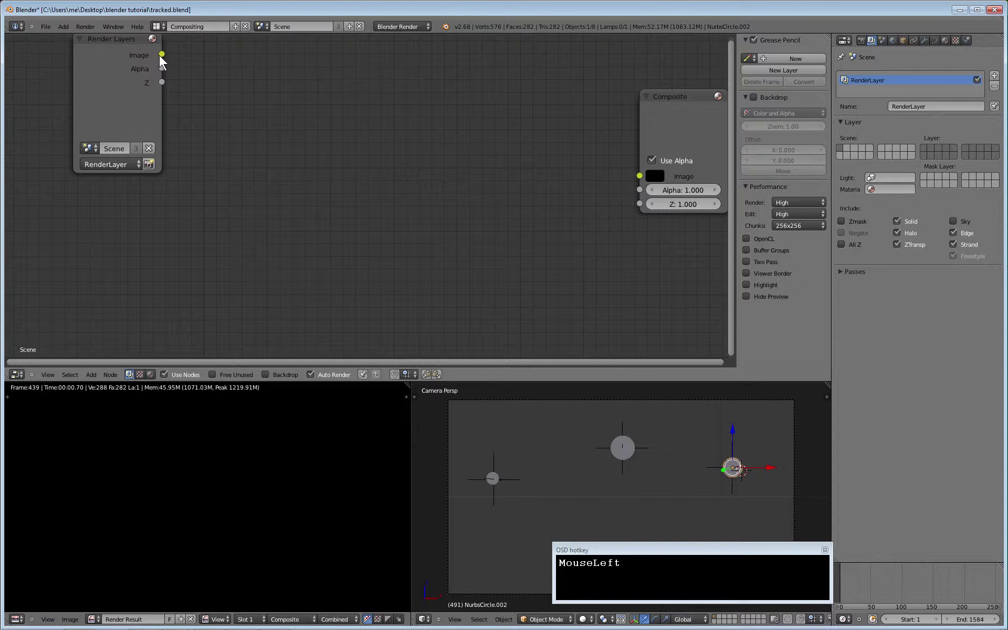
{"action": "left_click_drag", "start_coordinate": [160, 57], "coordinate": [635, 175]}
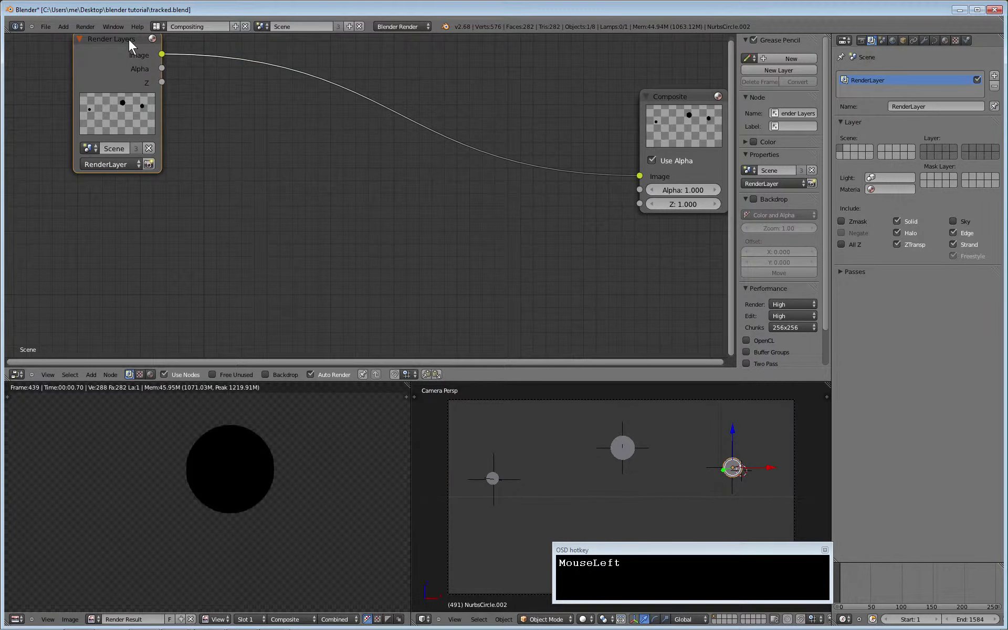
{"action": "left_click_drag", "start_coordinate": [128, 40], "coordinate": [131, 60]}
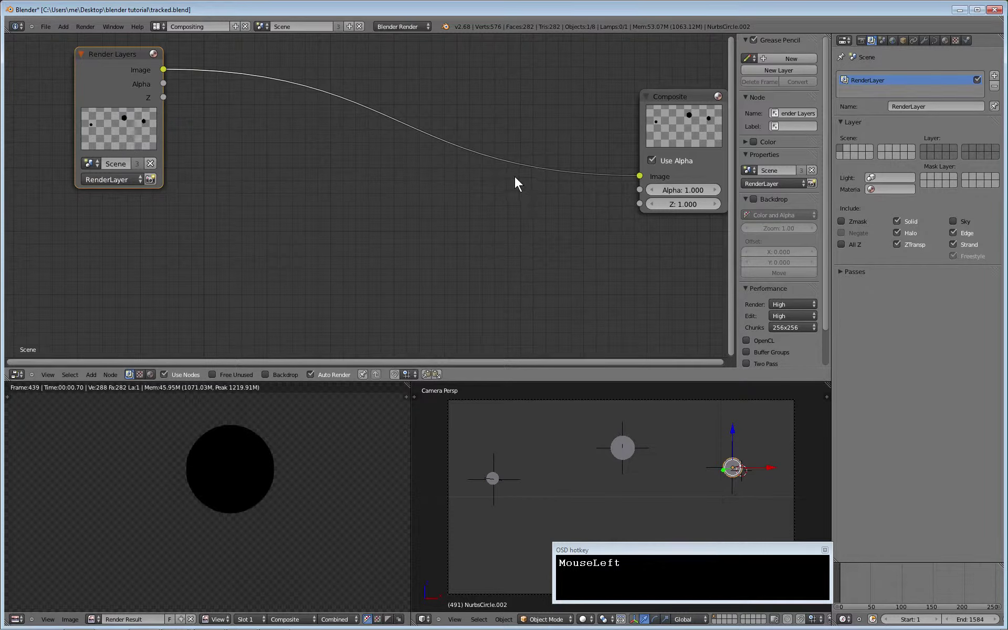
{"action": "left_click_drag", "start_coordinate": [105, 52], "coordinate": [39, 42]}
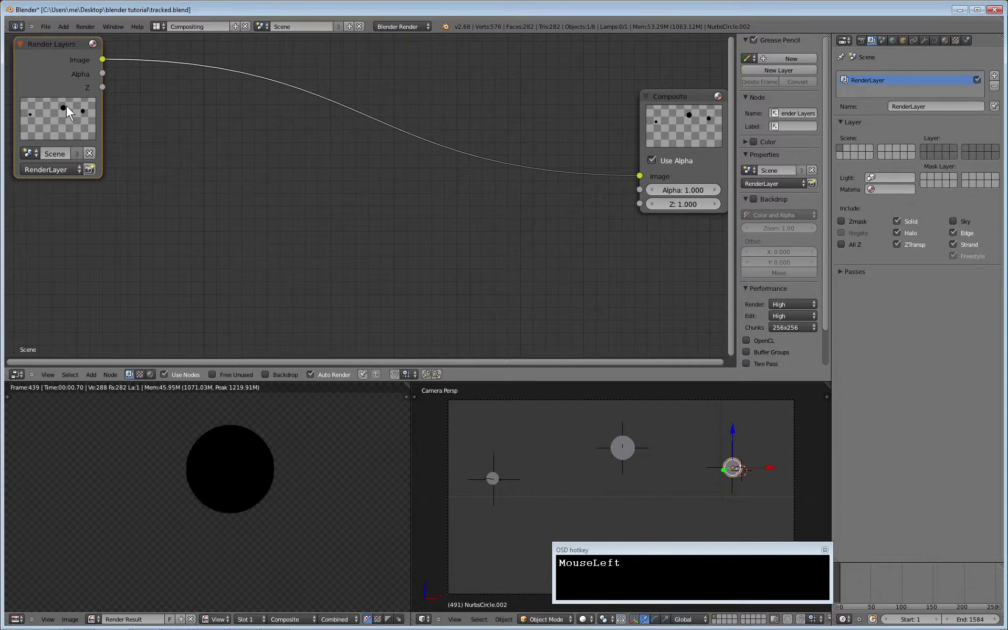
{"action": "left_click", "coordinate": [193, 479]}
{"action": "left_click_drag", "start_coordinate": [665, 94], "coordinate": [656, 69]}
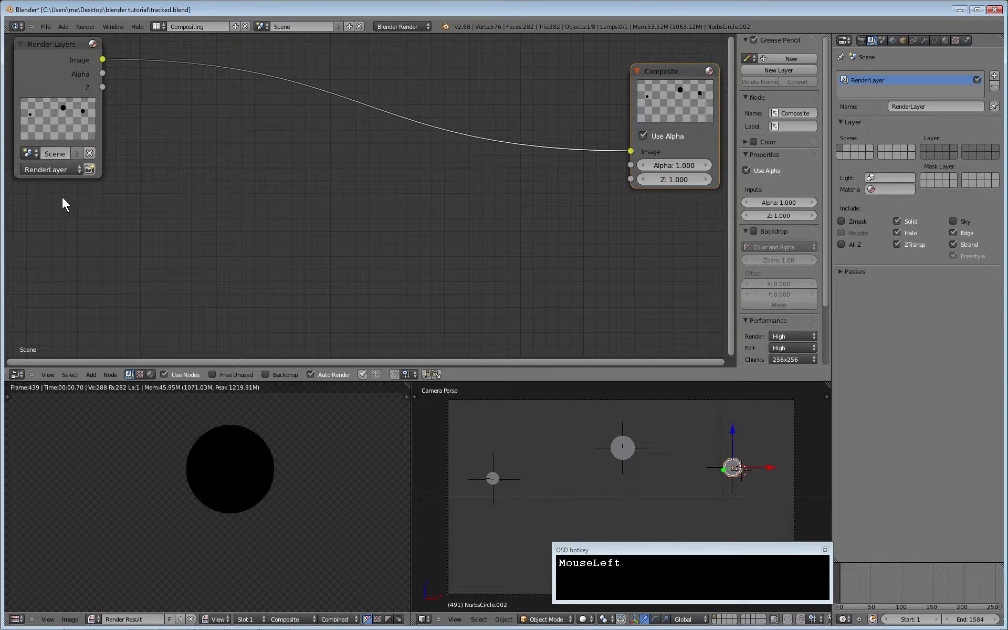
- Add a Movie Clip input node loaded with the .mov footage, placed beneath Render Layers
{"action": "key", "text": "shift+a"}
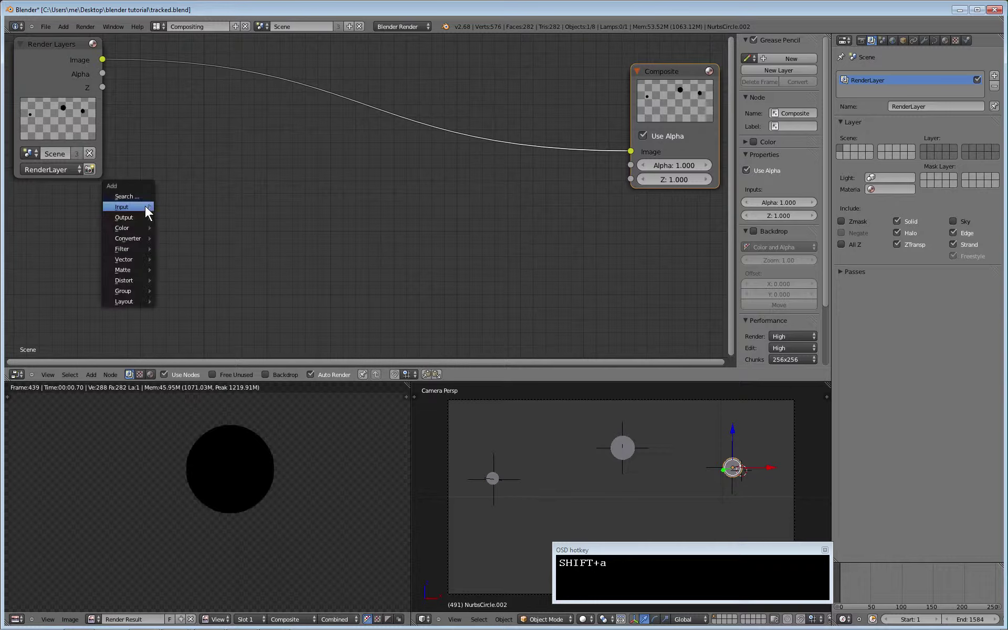
{"action": "mouse_move", "coordinate": [140, 207]}
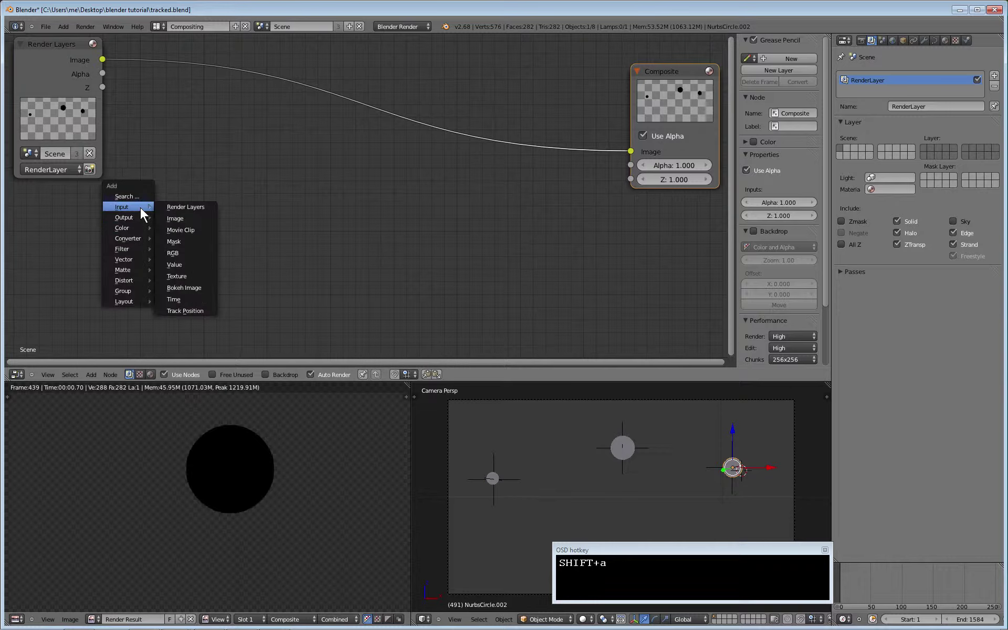
{"action": "left_click", "coordinate": [189, 226]}
{"action": "left_click", "coordinate": [119, 156]}
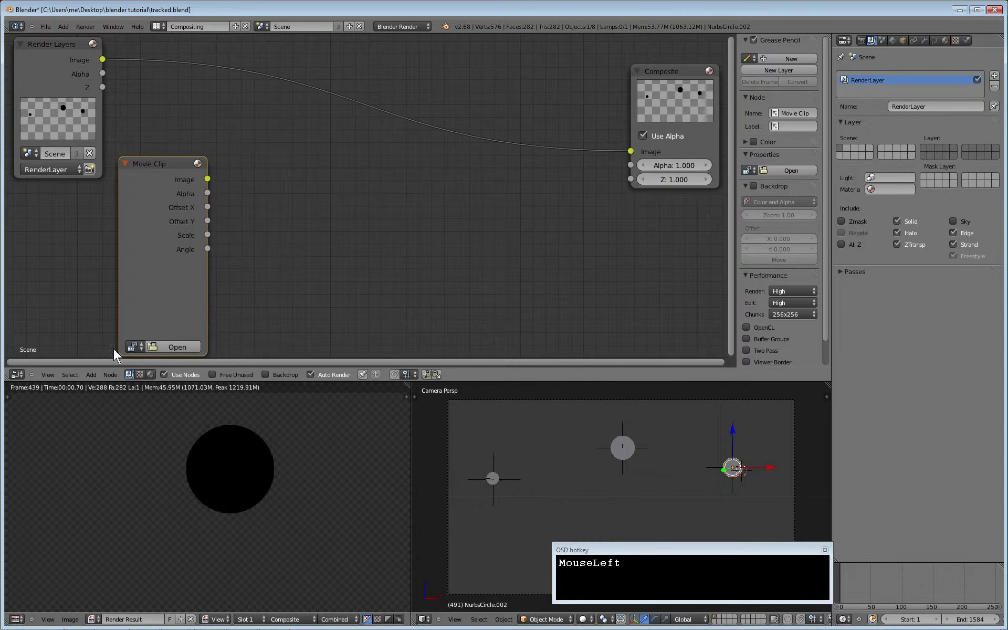
{"action": "left_click", "coordinate": [137, 347]}
{"action": "left_click", "coordinate": [161, 367]}
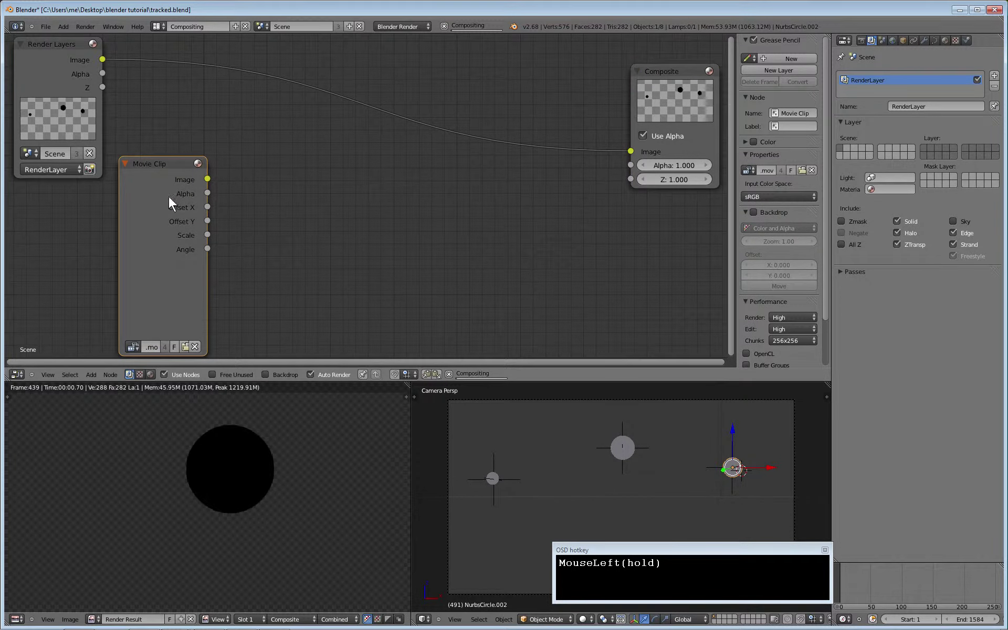
{"action": "left_click_drag", "start_coordinate": [158, 156], "coordinate": [152, 192]}
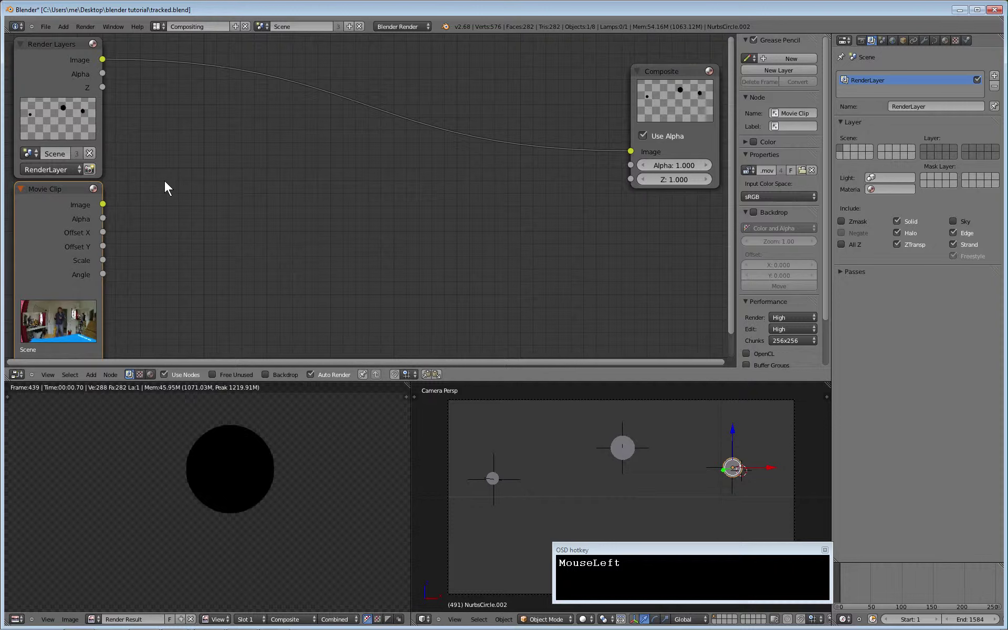
- Insert an Alpha Over node on the Composite link, with Render Layers Alpha to Fac and Movie Clip Image to Image
{"action": "key", "text": "shift+a"}
{"action": "mouse_move", "coordinate": [152, 202]}
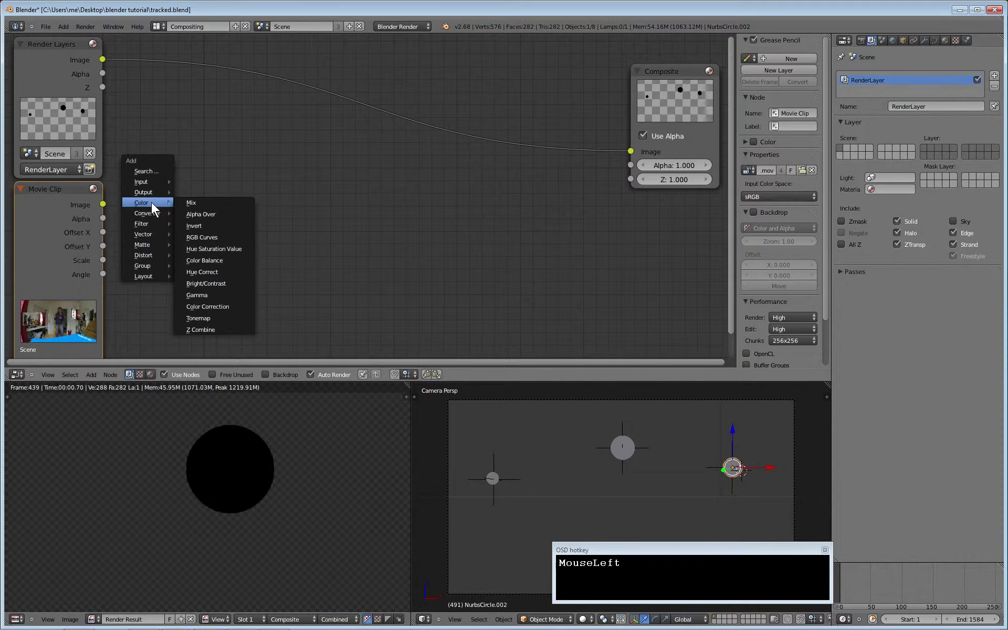
{"action": "left_click", "coordinate": [199, 213]}
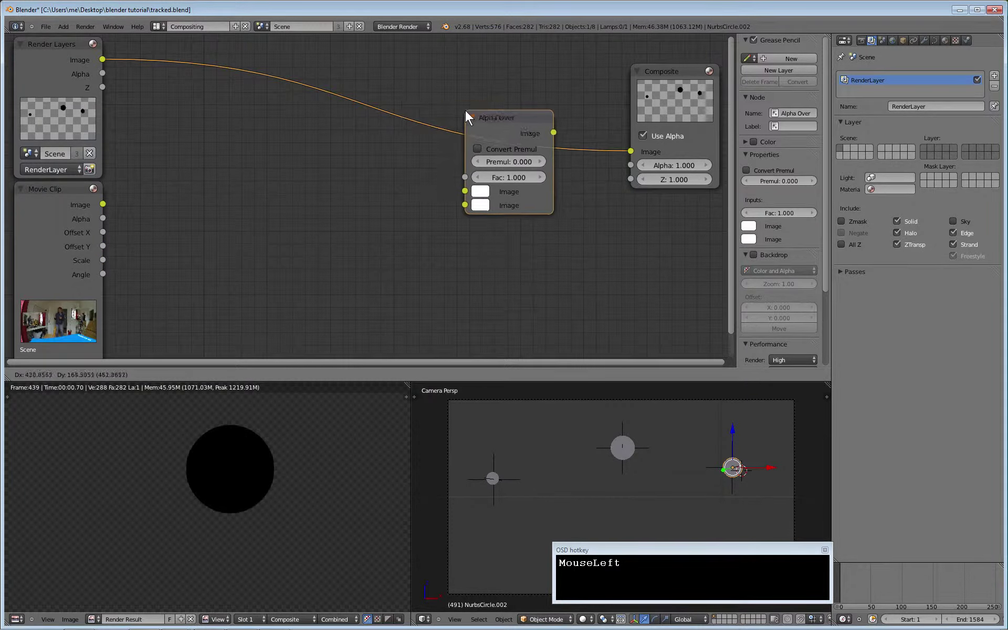
{"action": "left_click", "coordinate": [515, 122]}
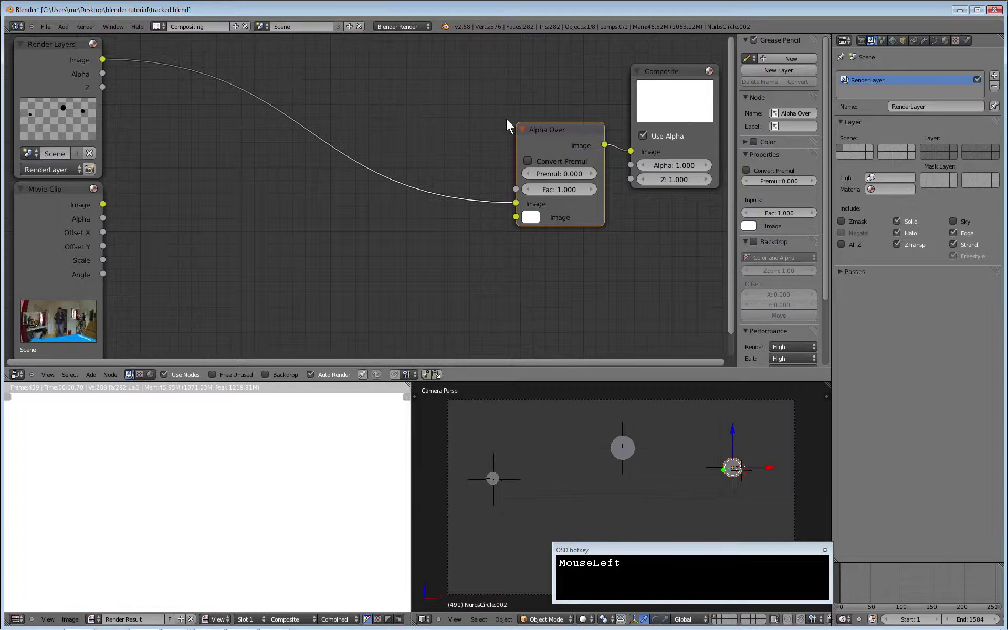
{"action": "left_click_drag", "start_coordinate": [559, 124], "coordinate": [575, 83]}
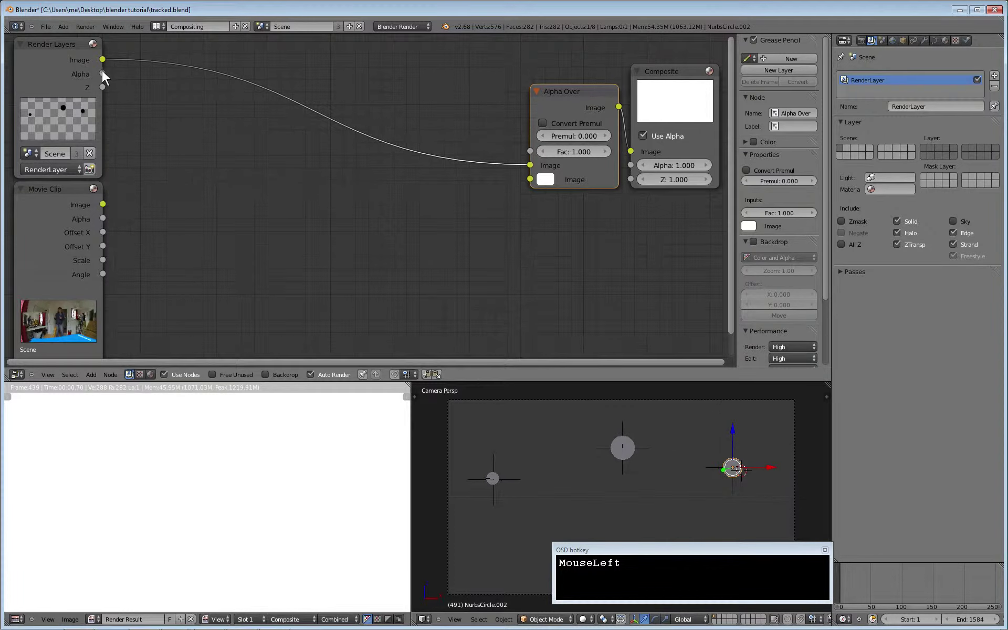
{"action": "left_click_drag", "start_coordinate": [102, 74], "coordinate": [530, 150]}
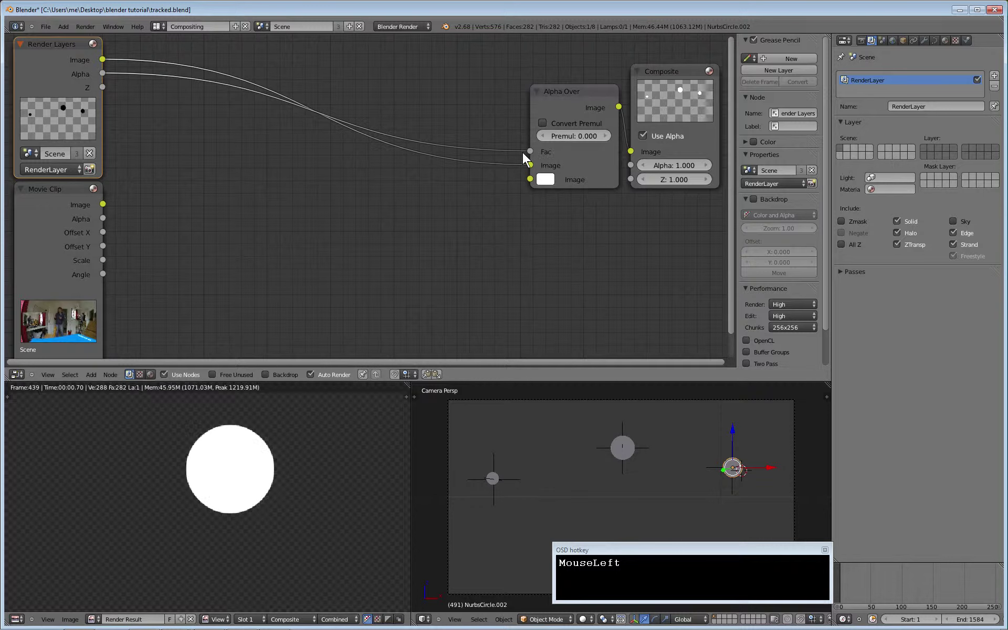
{"action": "left_click_drag", "start_coordinate": [105, 203], "coordinate": [527, 168]}
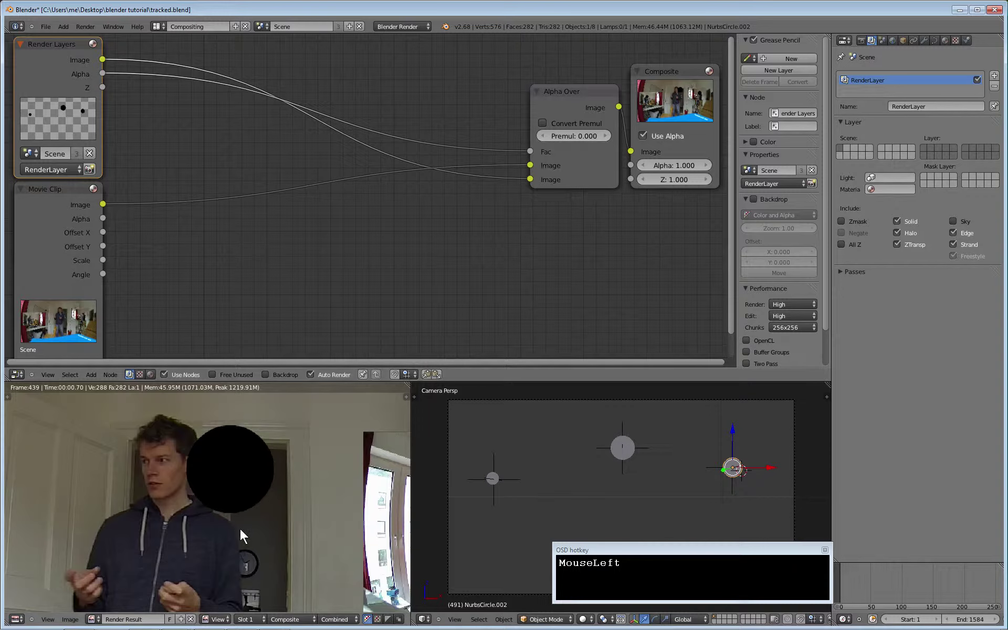
- Render frame 491 with F12 to check the result, and tidy the Render Layers node
{"action": "key", "text": "F12"}
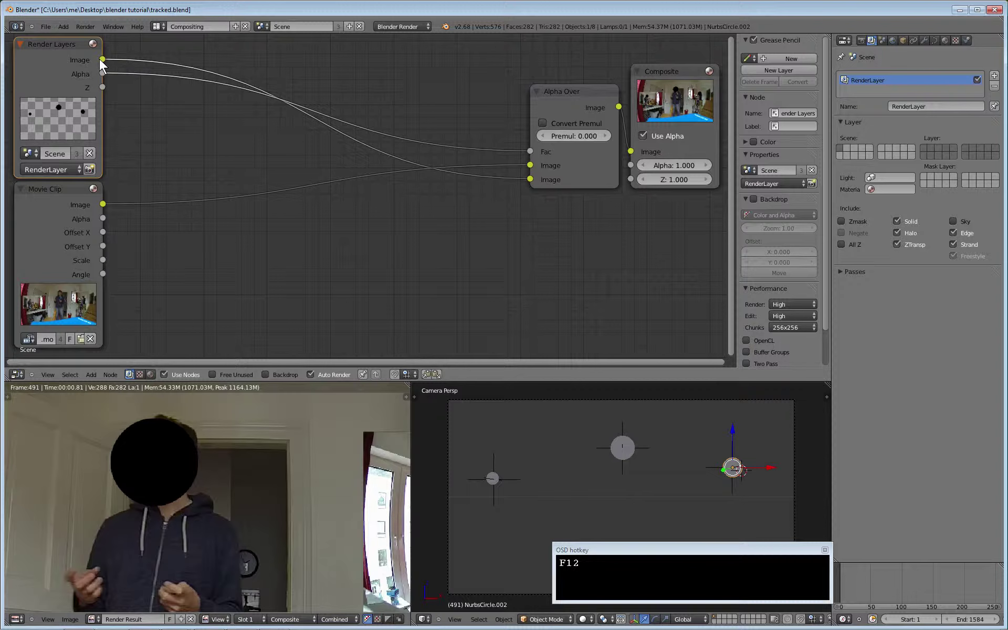
{"action": "left_click_drag", "start_coordinate": [102, 60], "coordinate": [62, 43]}
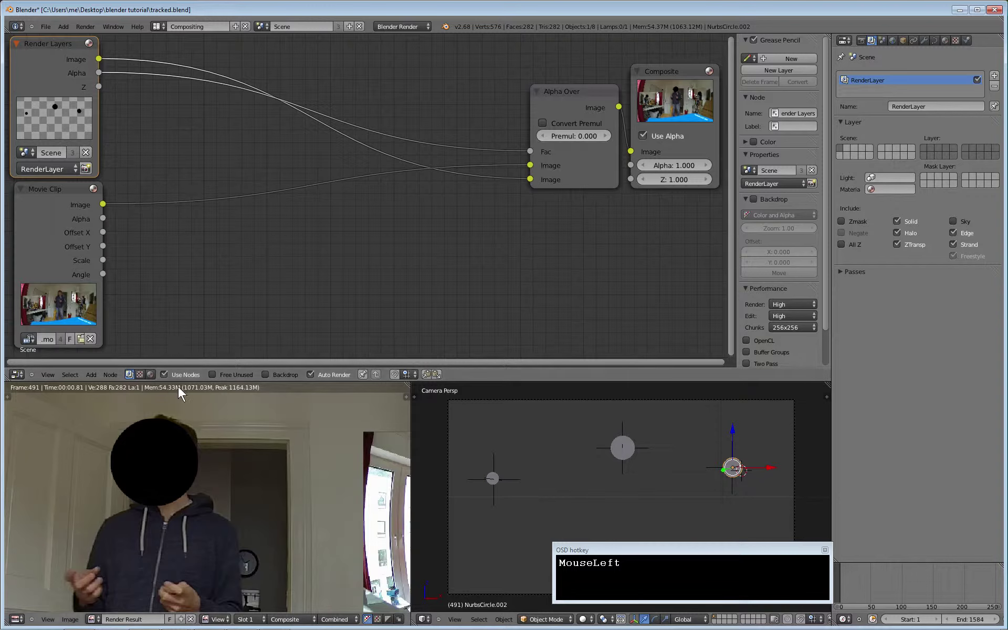
{"action": "scroll", "coordinate": [196, 419], "scroll_direction": "down", "scroll_amount": 3}
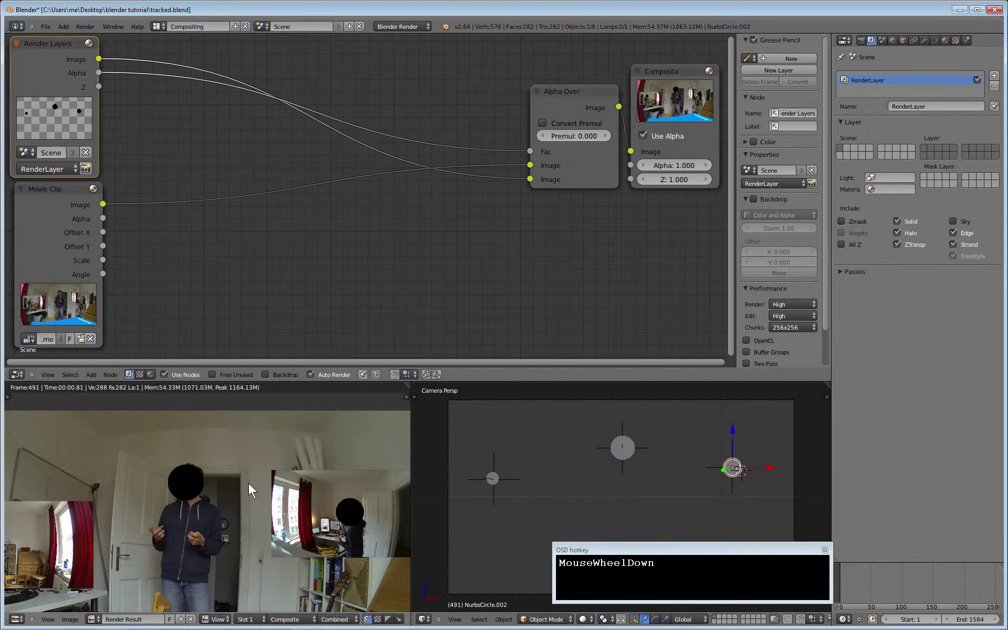
{"action": "left_click", "coordinate": [159, 26]}
{"action": "left_click", "coordinate": [205, 129]}
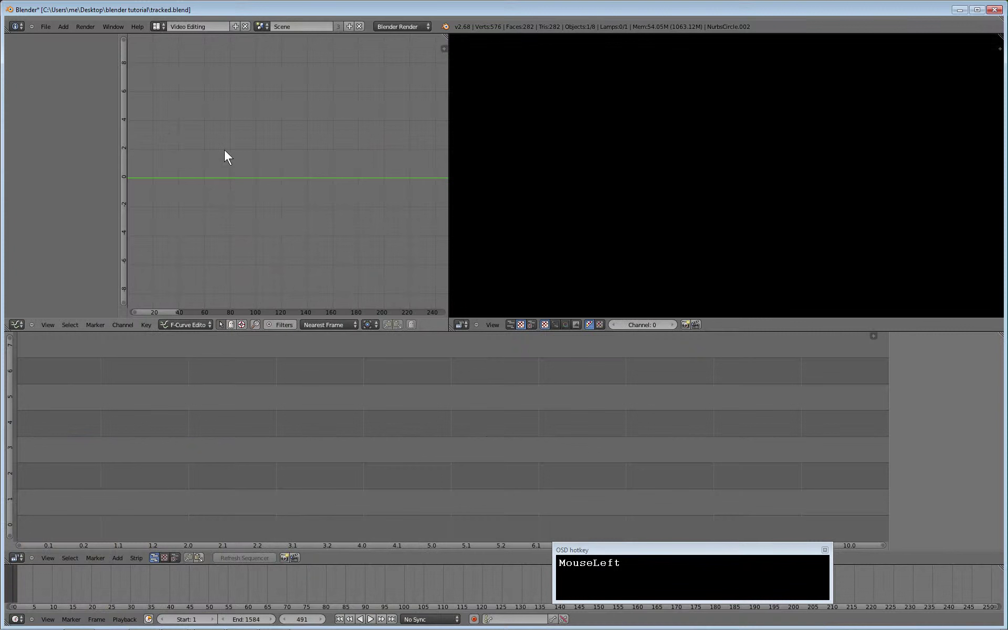
{"action": "left_click", "coordinate": [156, 27]}
{"action": "left_click", "coordinate": [164, 64]}
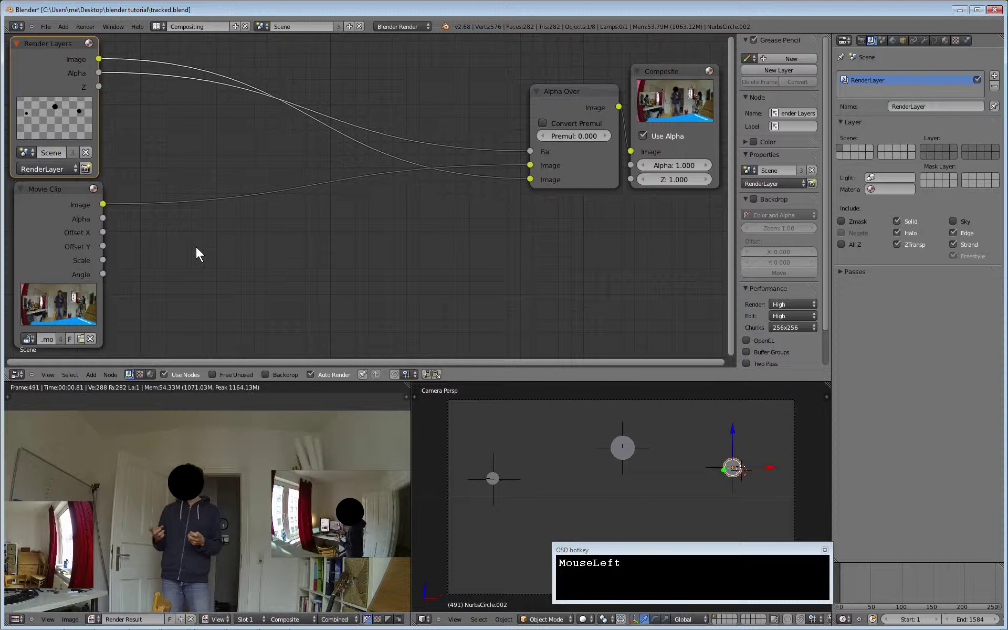
- Add a Filter node between Movie Clip and Alpha Over and set its type to Sobel
{"action": "key", "text": "shift+a"}
{"action": "left_click", "coordinate": [181, 269]}
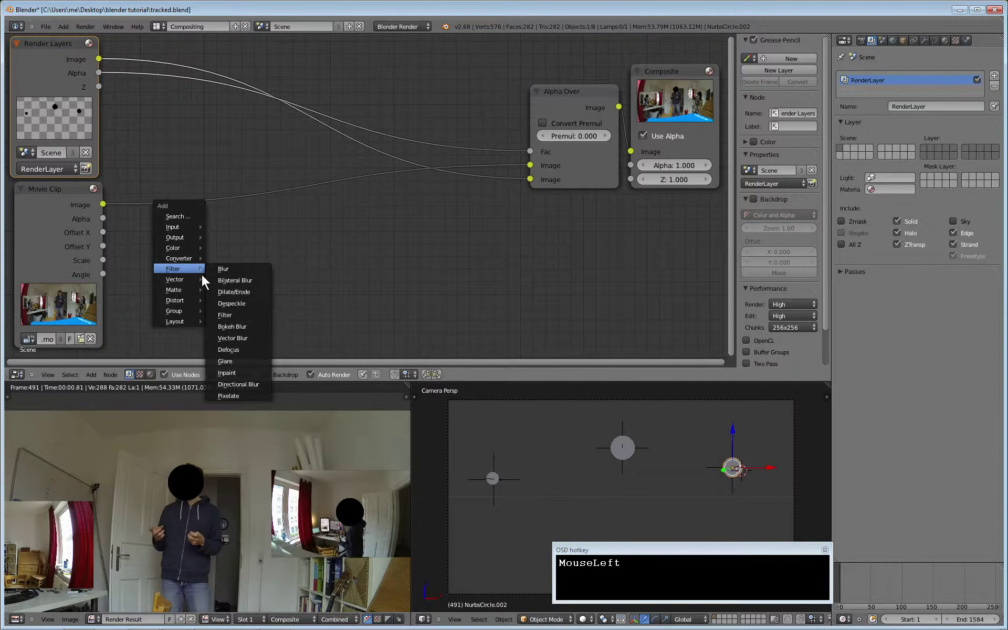
{"action": "left_click", "coordinate": [228, 314]}
{"action": "left_click_drag", "start_coordinate": [306, 294], "coordinate": [134, 174]}
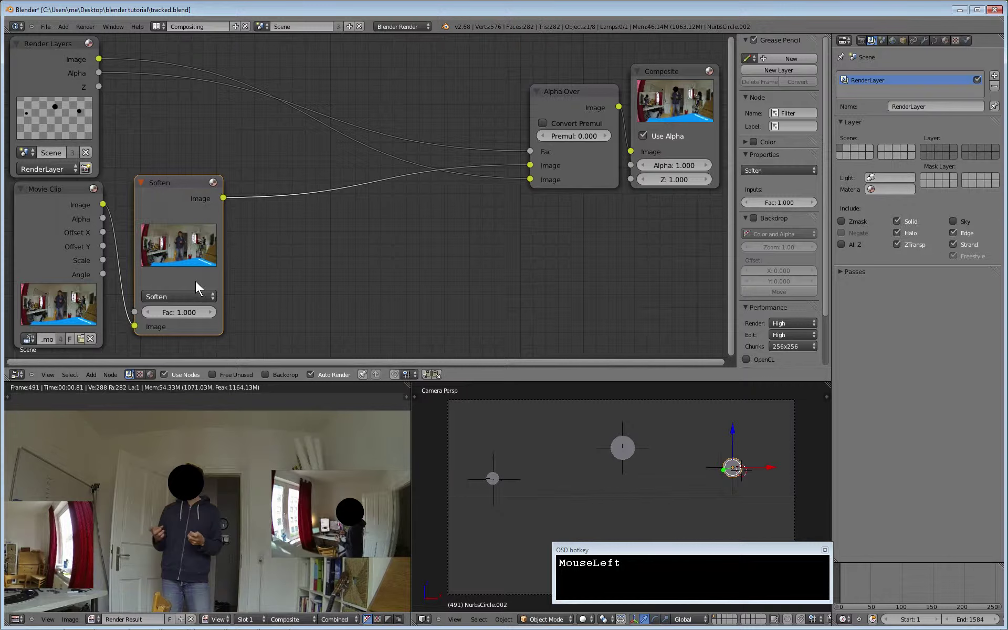
{"action": "left_click", "coordinate": [170, 297]}
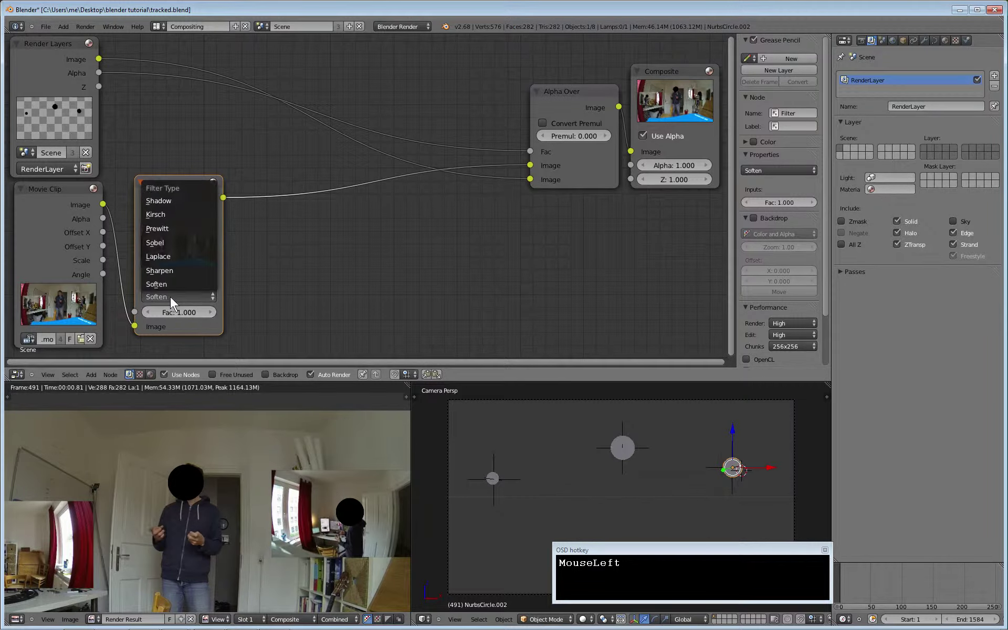
{"action": "left_click", "coordinate": [178, 243]}
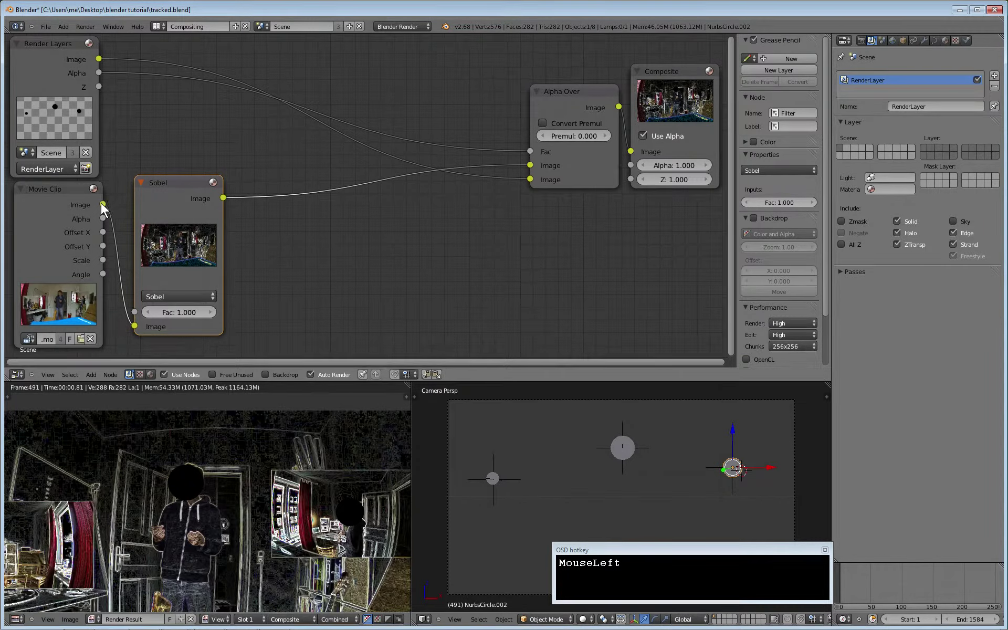
- Link the Sobel output into Alpha Over's lower Image input and adjust the node's position
{"action": "mouse_move", "coordinate": [103, 205]}
{"action": "left_mouse_down"}
{"action": "mouse_move", "coordinate": [190, 137]}
{"action": "mouse_move", "coordinate": [530, 167]}
{"action": "left_mouse_up"}
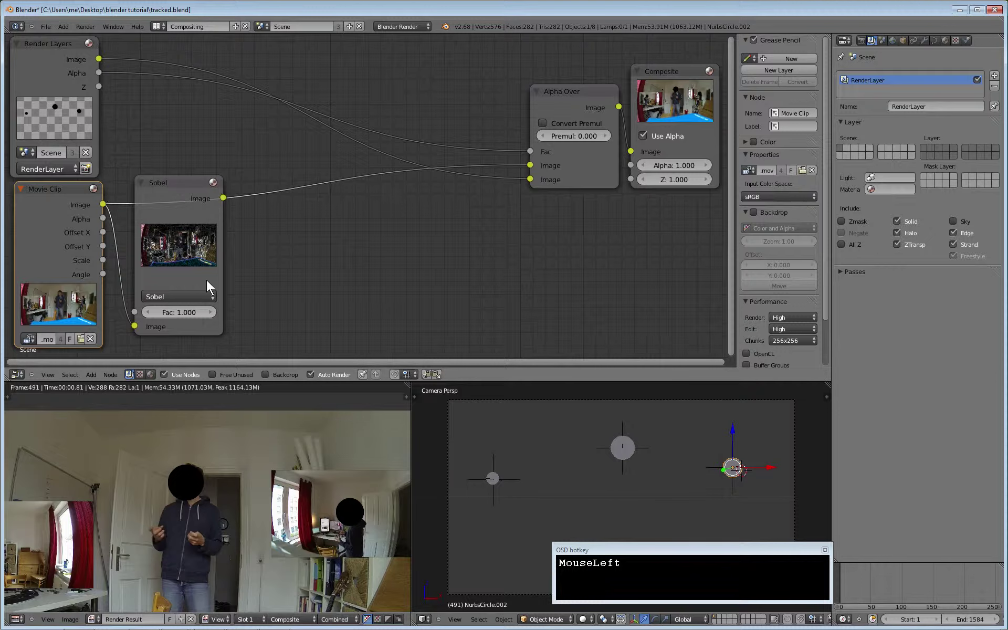
{"action": "left_click_drag", "start_coordinate": [223, 198], "coordinate": [527, 181]}
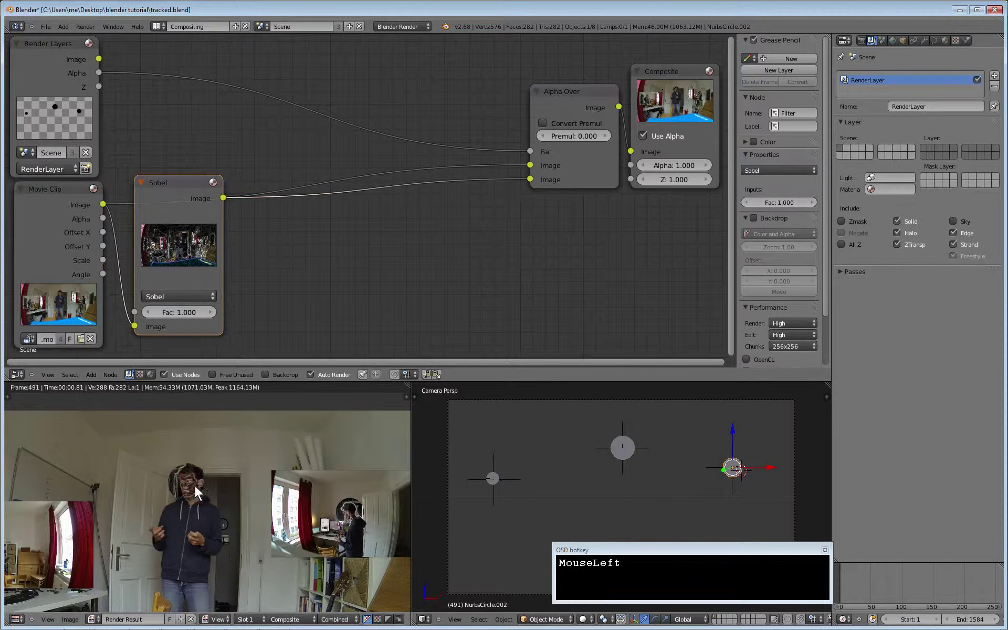
{"action": "left_click_drag", "start_coordinate": [178, 182], "coordinate": [181, 191]}
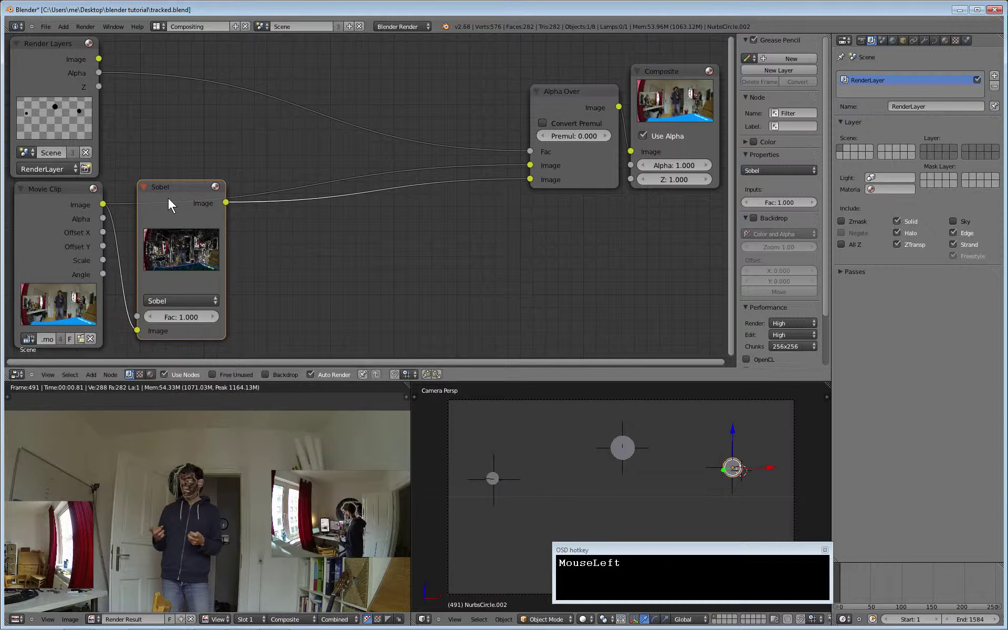
- Duplicate the Sobel node, connect the copy after it, and set its type to Prewitt
{"action": "key", "text": "shift+d"}
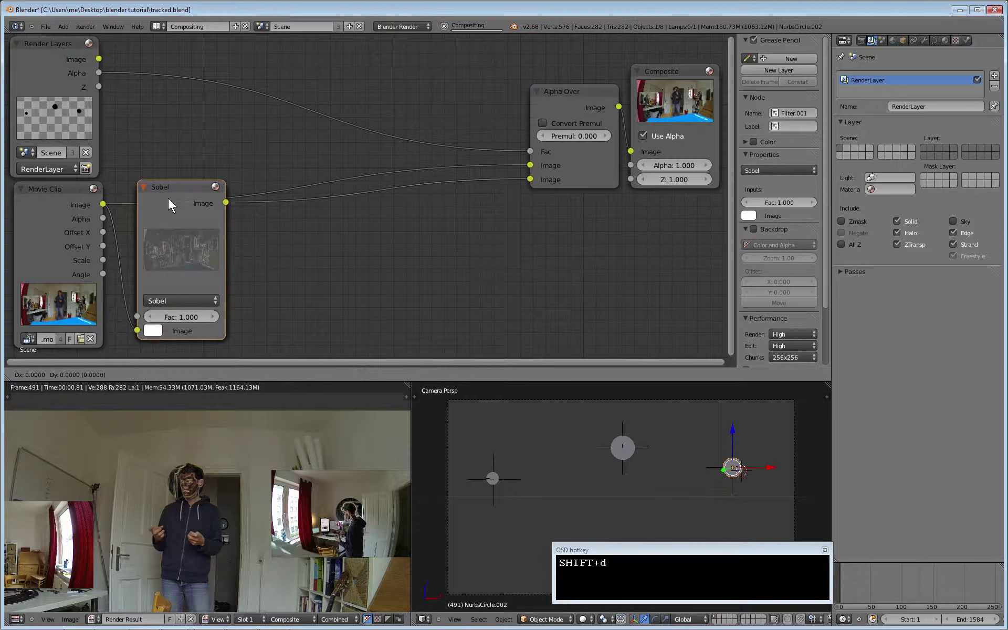
{"action": "left_click", "coordinate": [273, 196]}
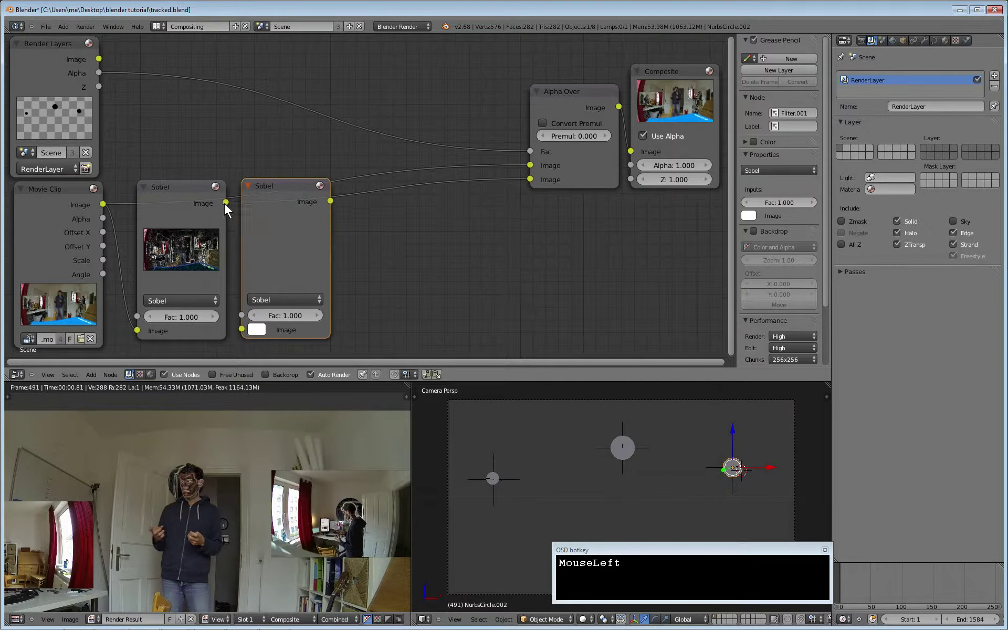
{"action": "left_click_drag", "start_coordinate": [226, 203], "coordinate": [239, 326]}
{"action": "left_click_drag", "start_coordinate": [278, 184], "coordinate": [331, 185]}
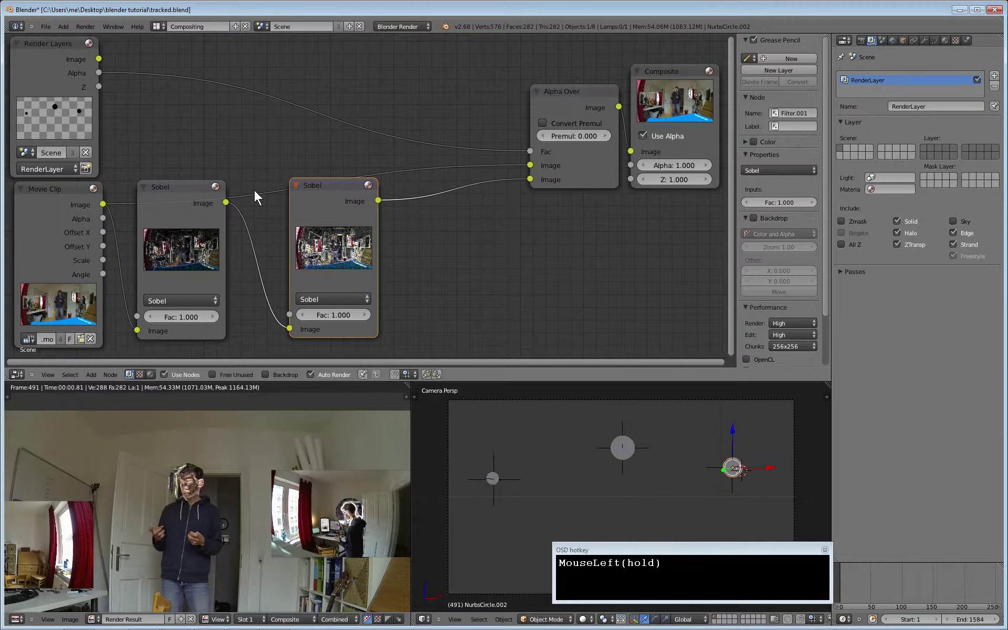
{"action": "left_click", "coordinate": [326, 298]}
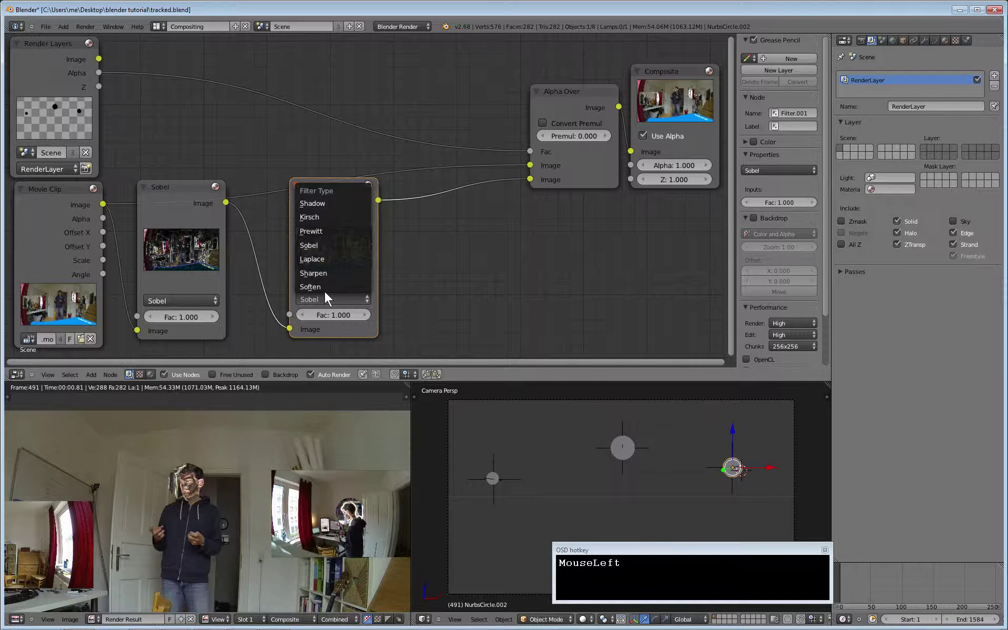
{"action": "left_click", "coordinate": [323, 231]}
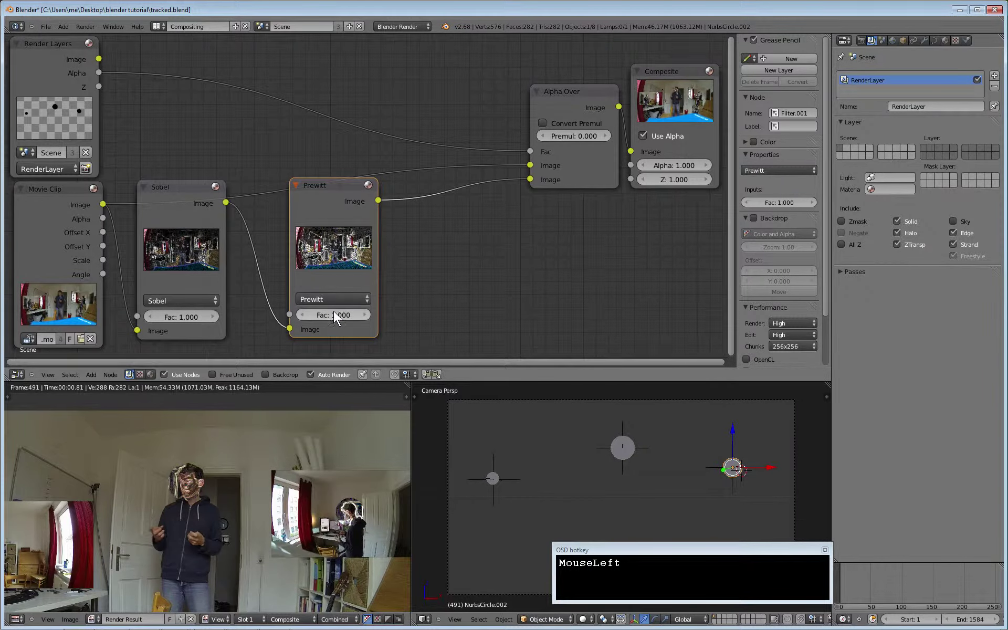
- Set the Sobel filter's Fac to 0.33 and the Prewitt filter's Fac to 0.75
{"action": "left_click_drag", "start_coordinate": [194, 316], "coordinate": [174, 316]}
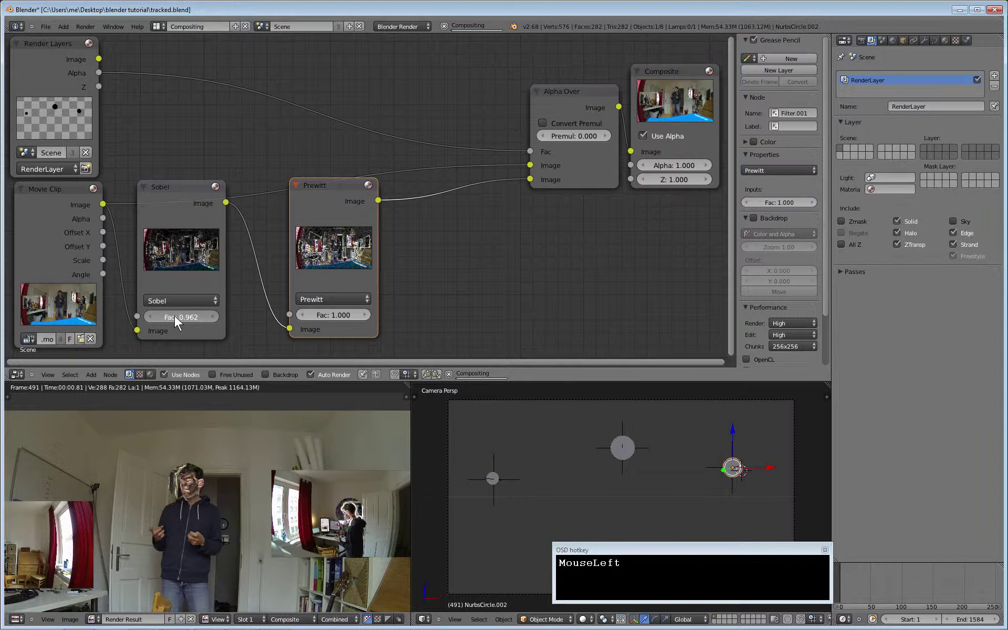
{"action": "left_click", "coordinate": [187, 316]}
{"action": "type", "text": "0.33"}
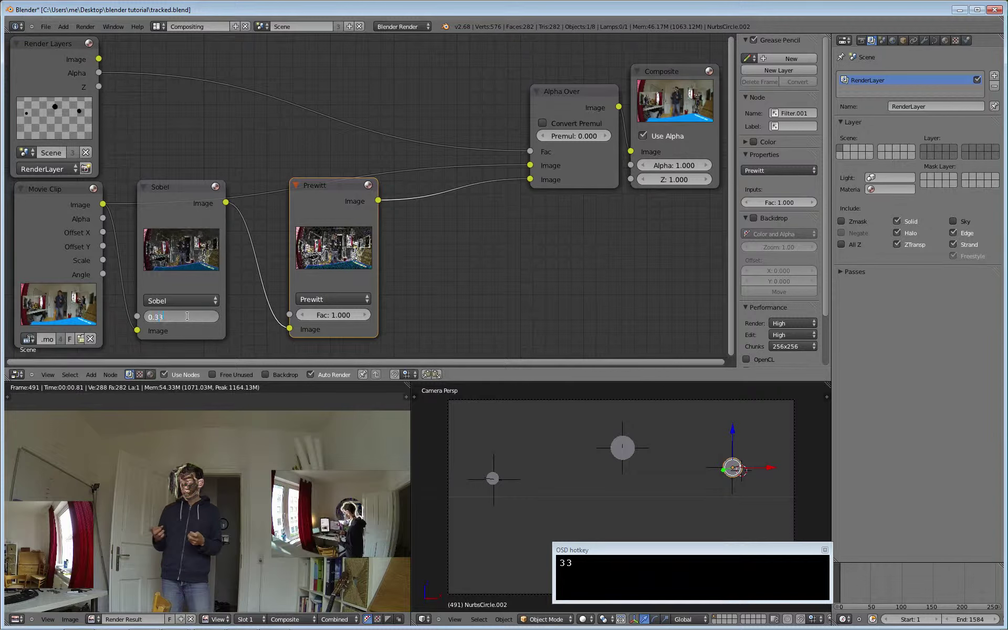
{"action": "left_click", "coordinate": [330, 322]}
{"action": "left_click", "coordinate": [336, 314]}
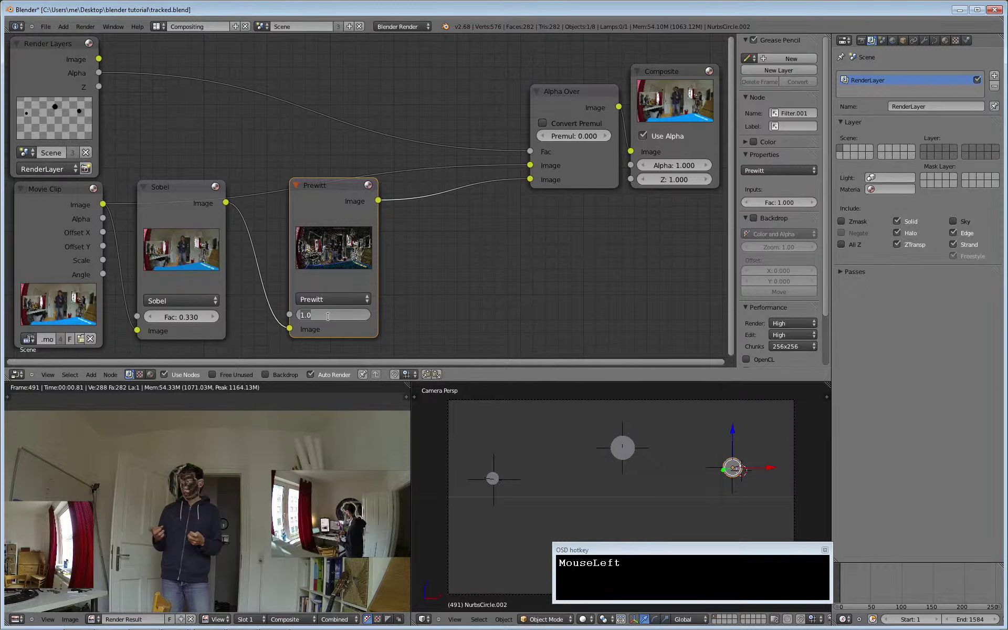
{"action": "type", "text": "0.75"}
{"action": "key", "text": "Return"}
- Move the Prewitt node closer to the Sobel node
{"action": "left_click_drag", "start_coordinate": [326, 184], "coordinate": [301, 186]}
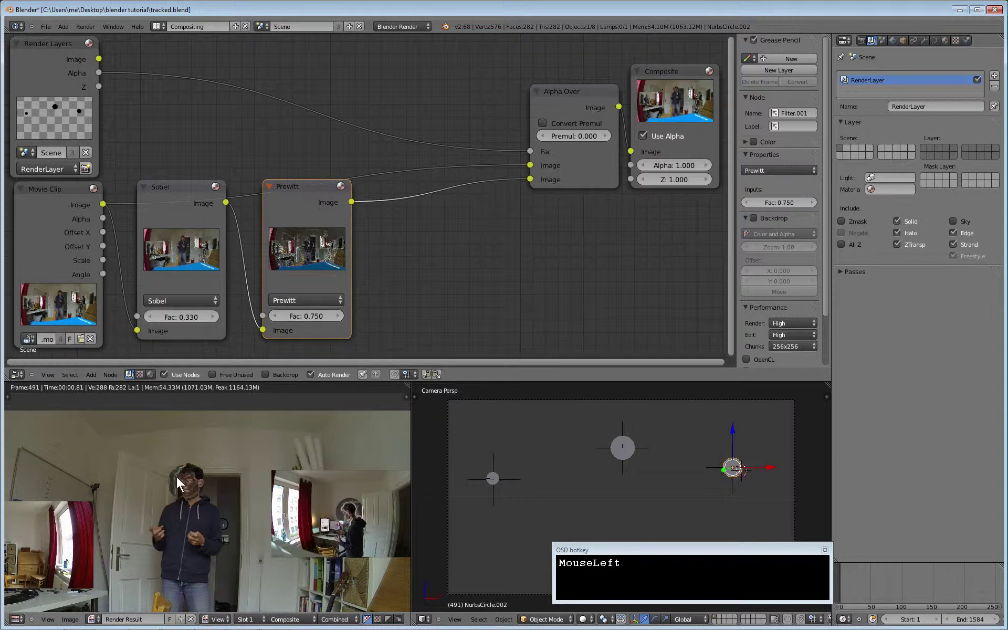
{"action": "scroll", "coordinate": [184, 486], "scroll_direction": "up", "scroll_amount": 2}
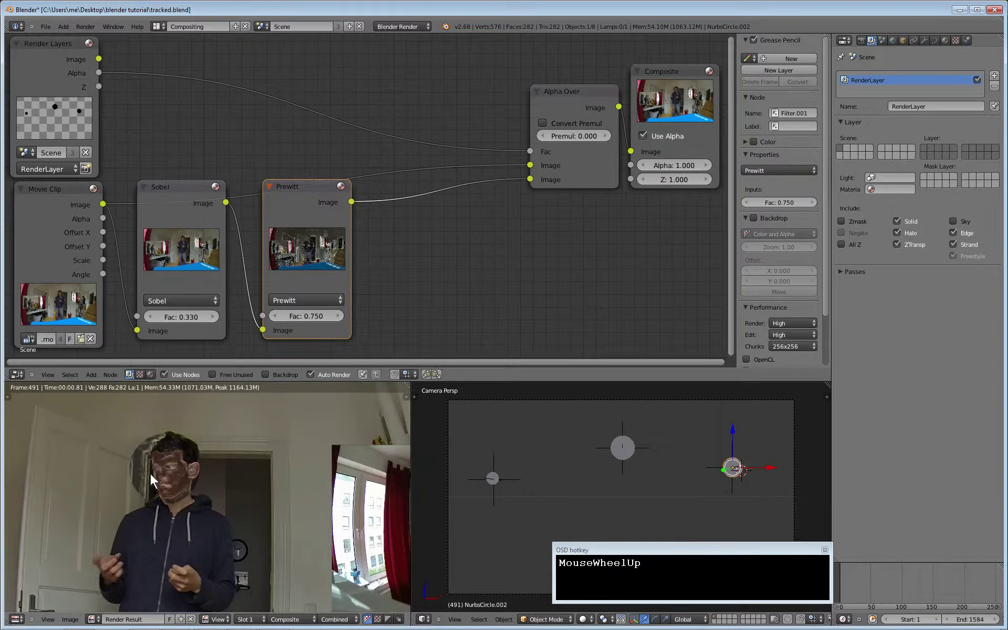
{"action": "scroll", "coordinate": [157, 486], "scroll_direction": "down", "scroll_amount": 2}
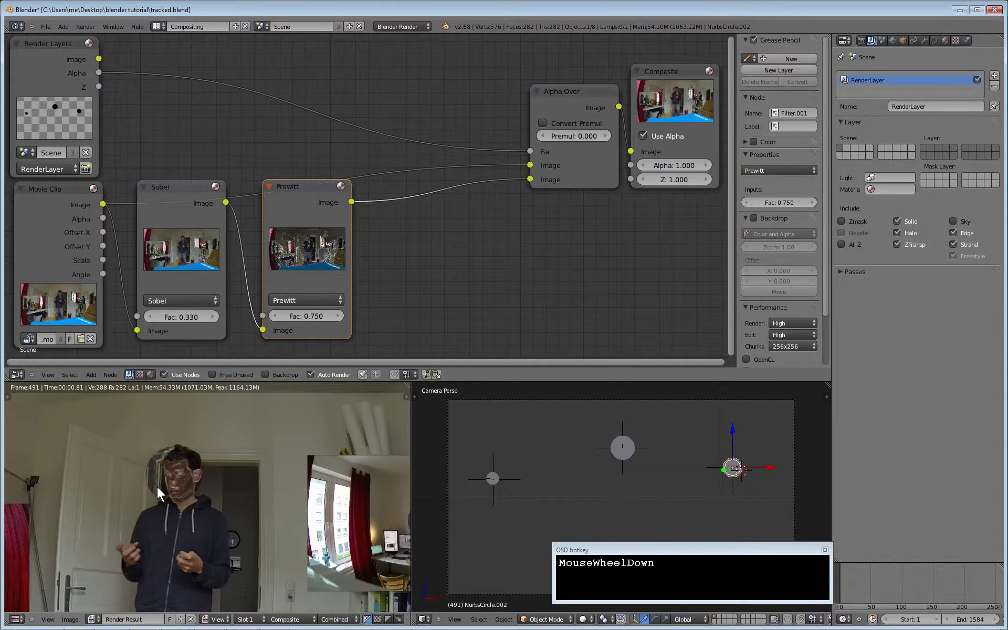
{"action": "scroll", "coordinate": [157, 487], "scroll_direction": "up", "scroll_amount": 3}
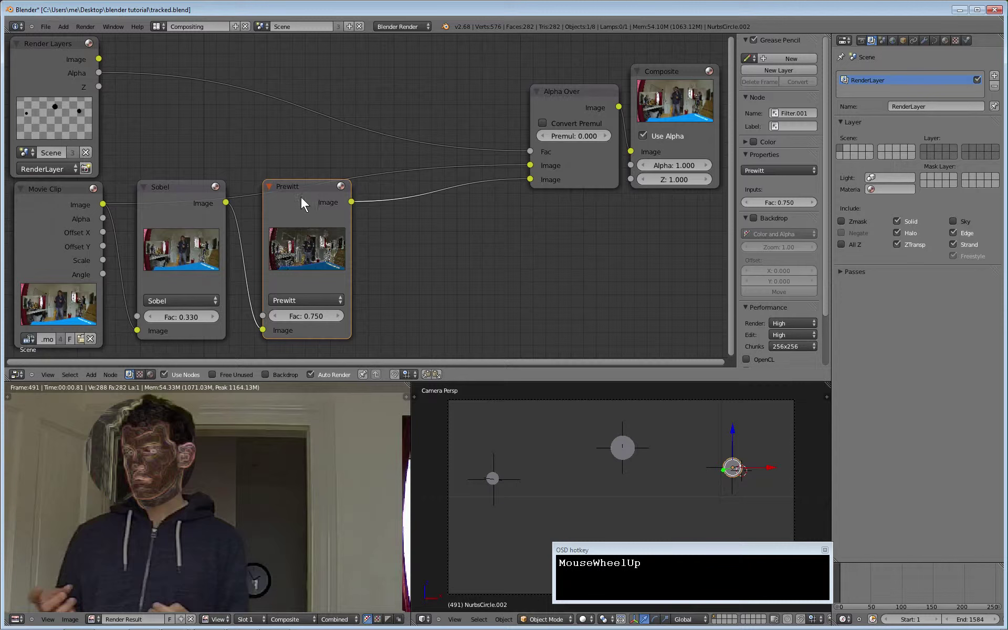
- Duplicate the Prewitt node and place the copy between Prewitt and Alpha Over
{"action": "key", "text": "shift+a"}
{"action": "key", "text": "shift+a"}
{"action": "mouse_move", "coordinate": [132, 241]}
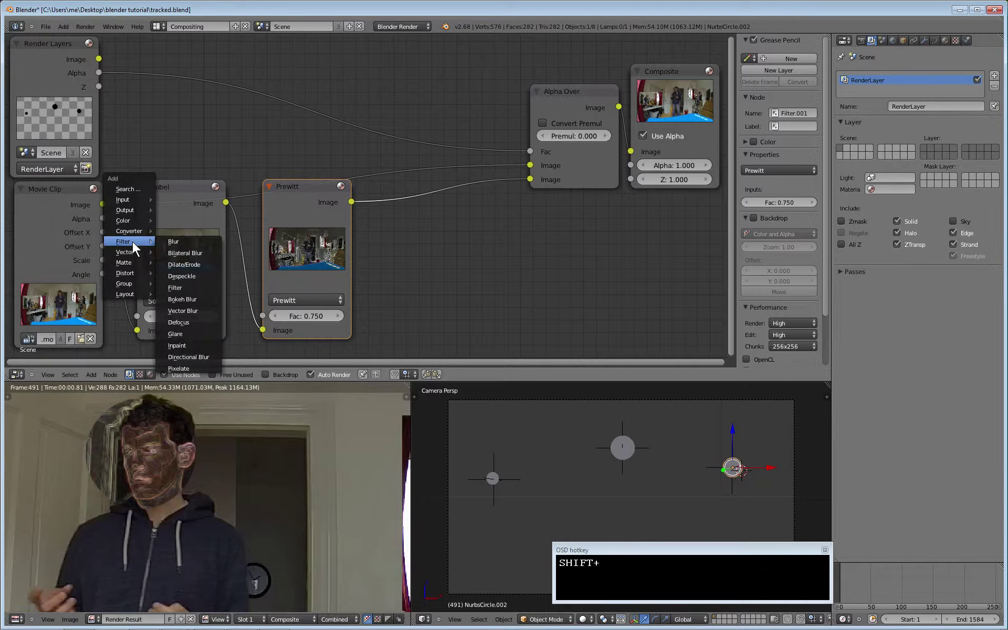
{"action": "left_click", "coordinate": [304, 203]}
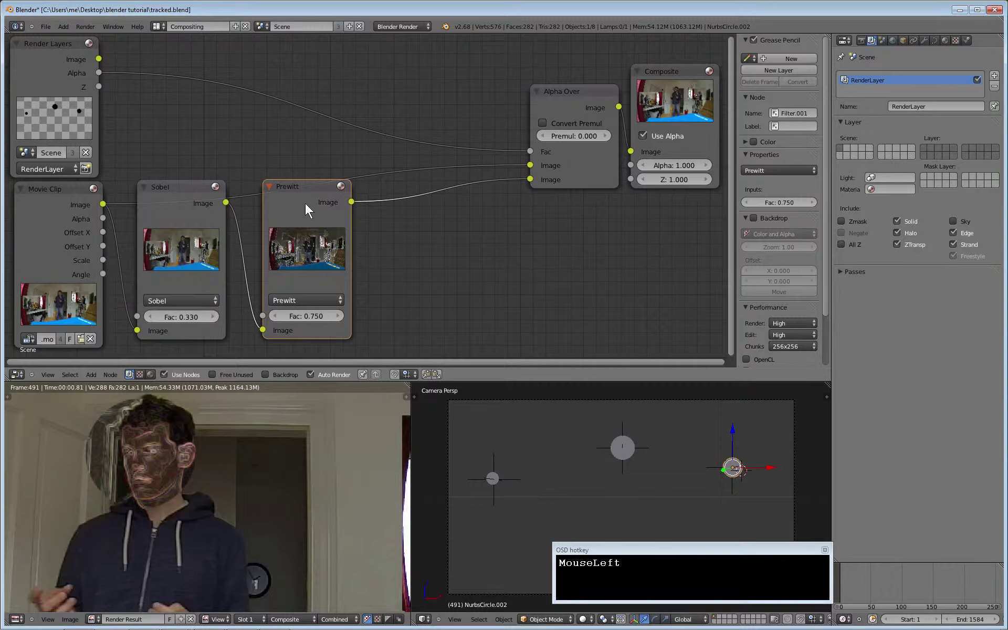
{"action": "key", "text": "shift+d"}
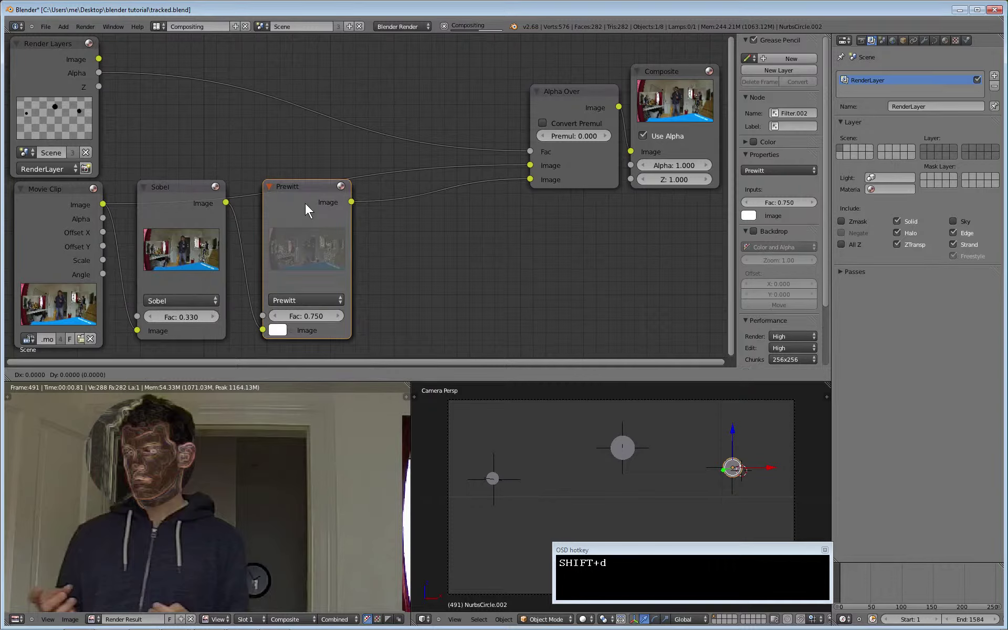
{"action": "left_click", "coordinate": [427, 202]}
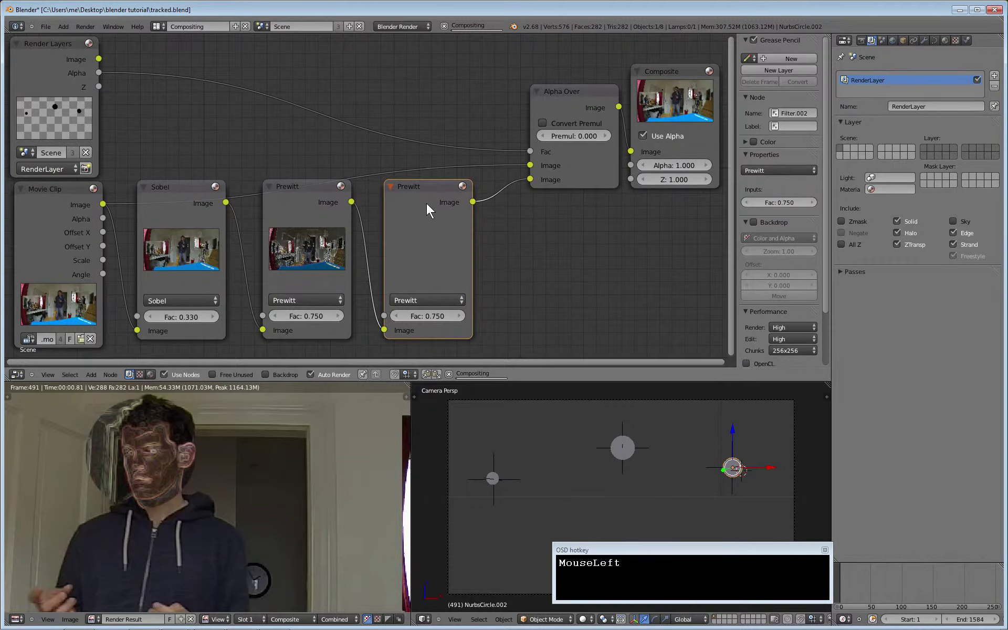
- Set the copied filter's type to Laplace with Fac 1
{"action": "left_click", "coordinate": [418, 298]}
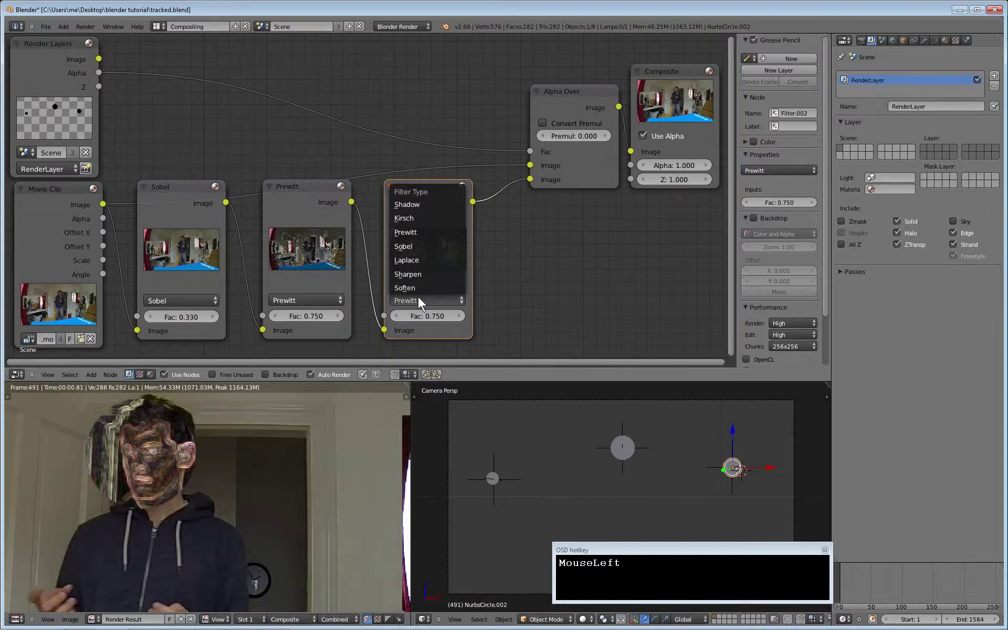
{"action": "left_click", "coordinate": [423, 258]}
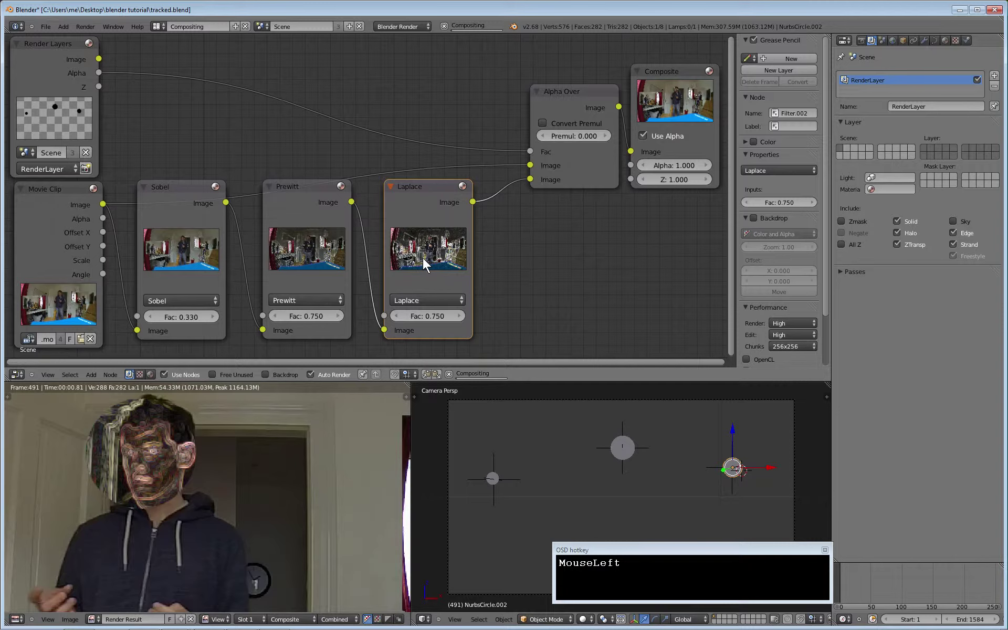
{"action": "left_click", "coordinate": [431, 315]}
{"action": "key", "text": "BackSpace"}
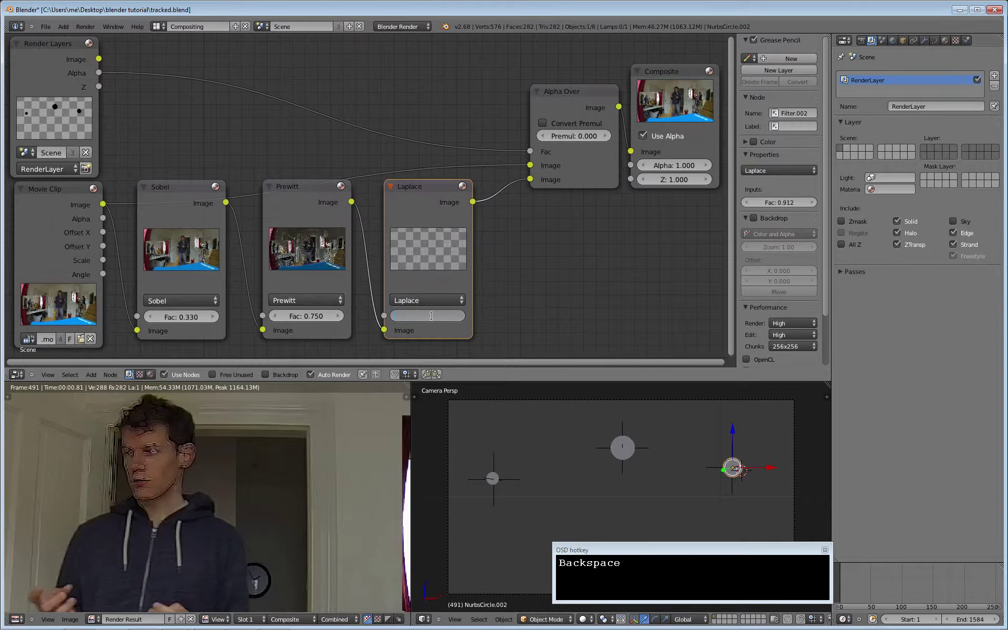
{"action": "type", "text": "1"}
{"action": "key", "text": "Return"}
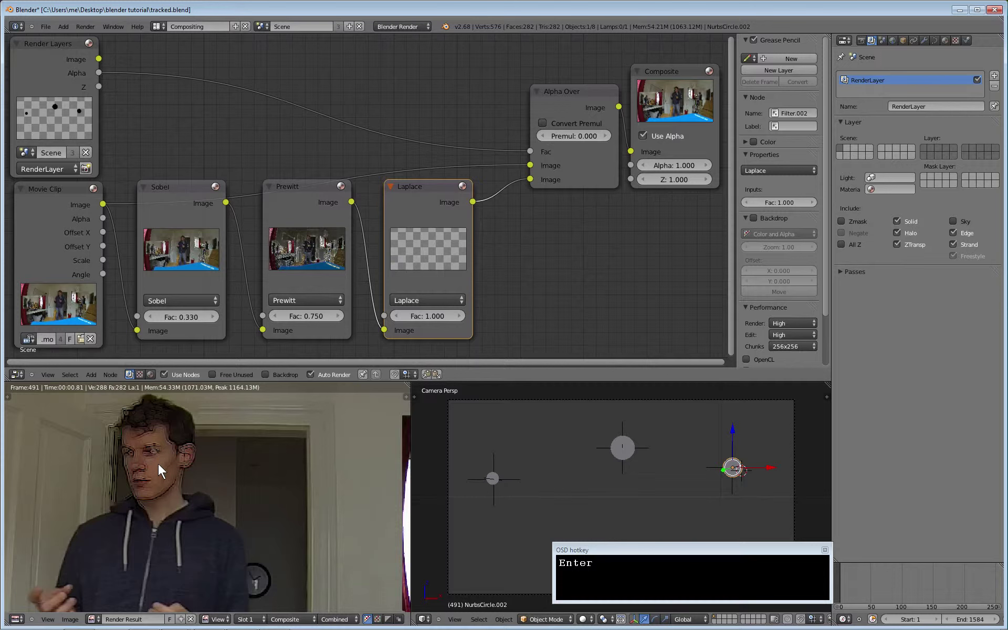
{"action": "scroll", "coordinate": [161, 486], "scroll_direction": "down", "scroll_amount": 3}
{"action": "scroll", "coordinate": [212, 488], "scroll_direction": "up", "scroll_amount": 2}
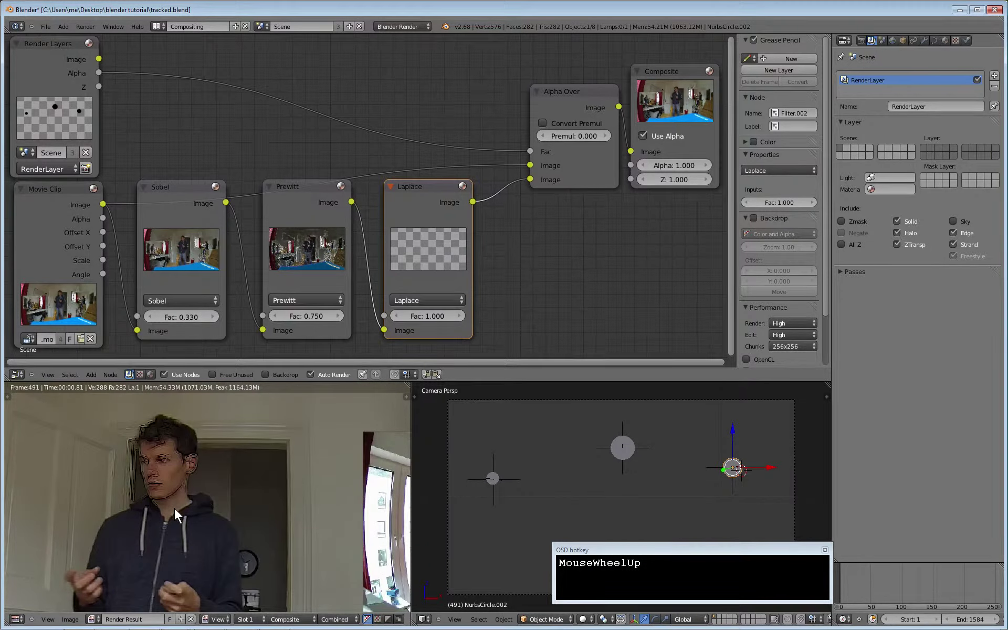
{"action": "scroll", "coordinate": [210, 474], "scroll_direction": "down", "scroll_amount": 2}
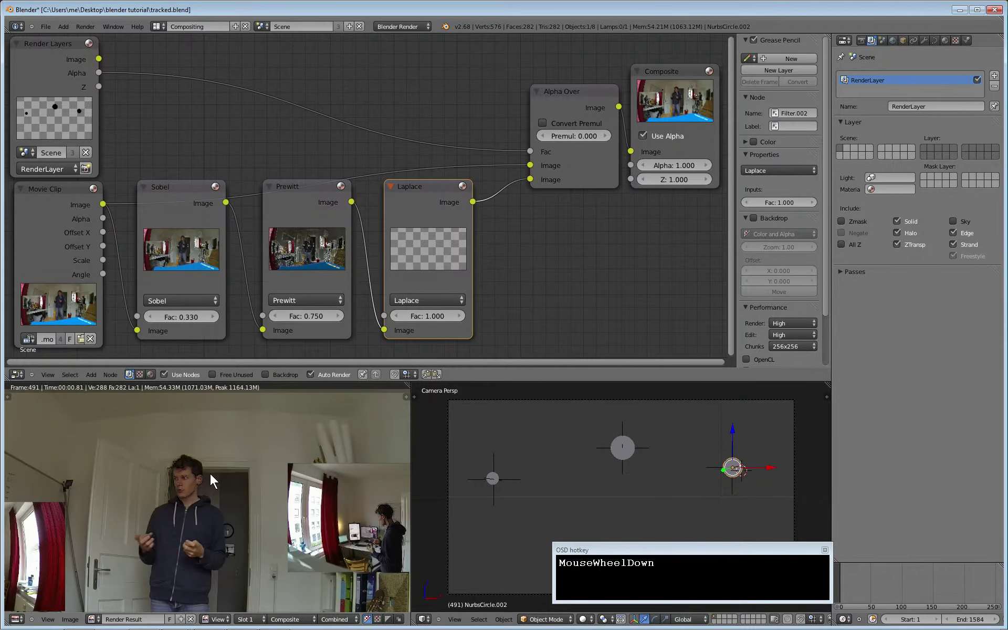
{"action": "scroll", "coordinate": [210, 497], "scroll_direction": "up", "scroll_amount": 2}
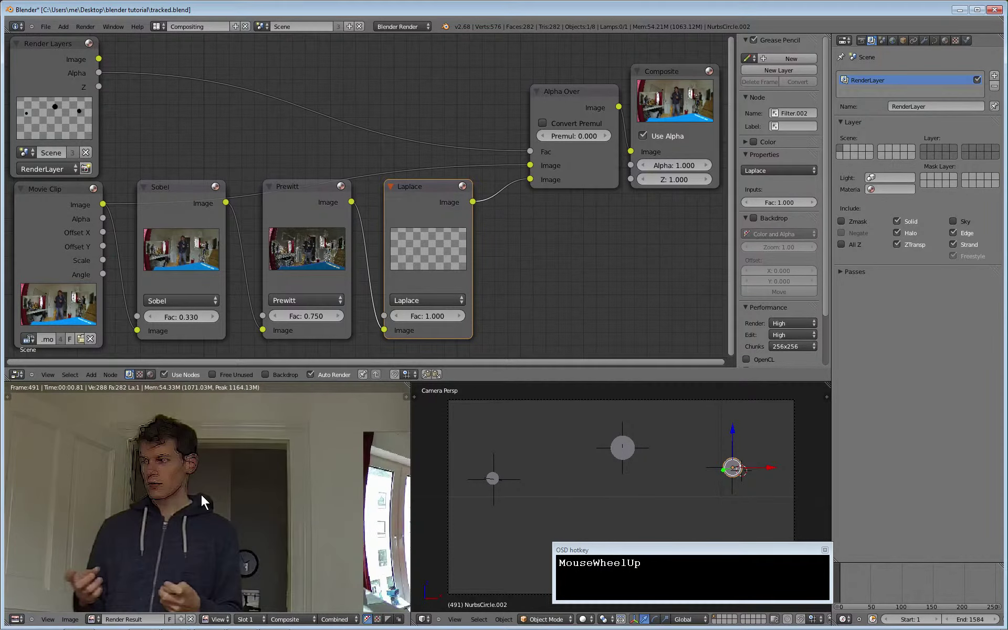
{"action": "scroll", "coordinate": [202, 496], "scroll_direction": "down", "scroll_amount": 1}
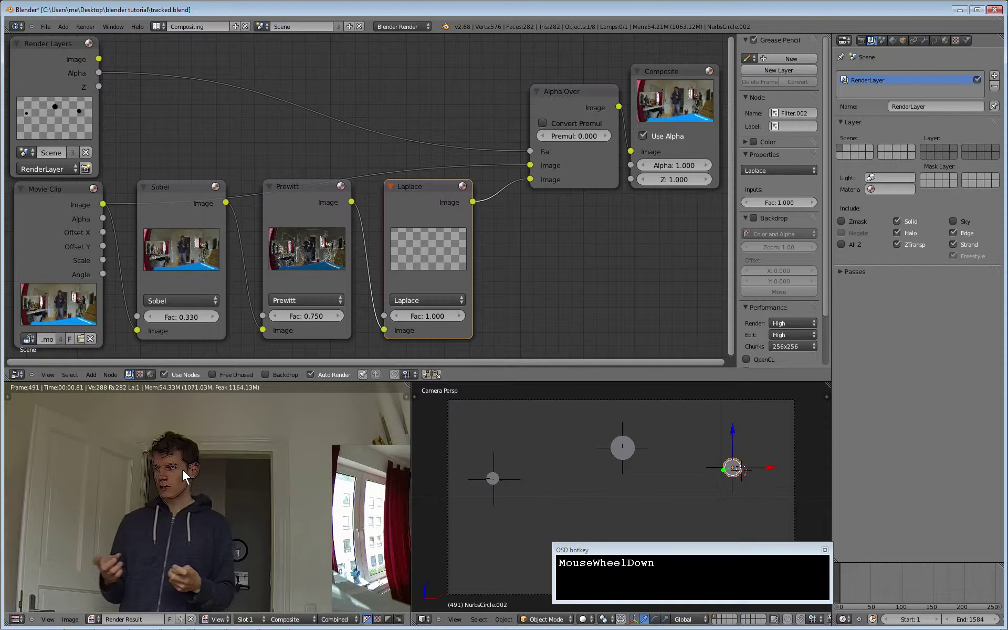
{"action": "scroll", "coordinate": [181, 470], "scroll_direction": "down", "scroll_amount": 1}
{"action": "scroll", "coordinate": [152, 502], "scroll_direction": "up", "scroll_amount": 1}
{"action": "middle_click_drag", "start_coordinate": [153, 502], "coordinate": [305, 442]}
{"action": "scroll", "coordinate": [77, 487], "scroll_direction": "up", "scroll_amount": 2}
{"action": "middle_click_drag", "start_coordinate": [78, 487], "coordinate": [240, 484]}
{"action": "scroll", "coordinate": [219, 489], "scroll_direction": "up", "scroll_amount": 1}
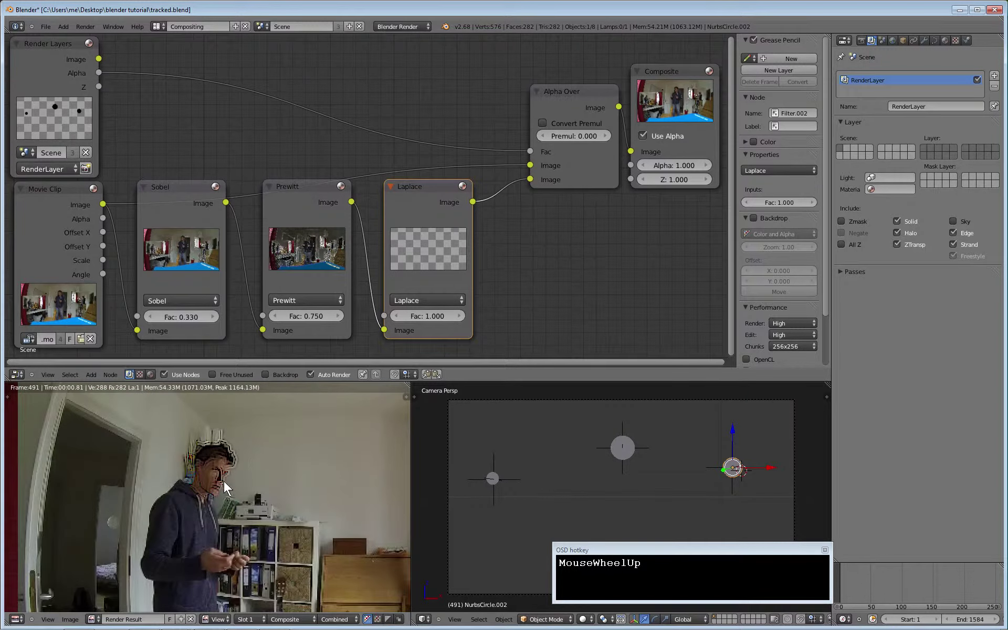
{"action": "scroll", "coordinate": [230, 486], "scroll_direction": "down", "scroll_amount": 1}
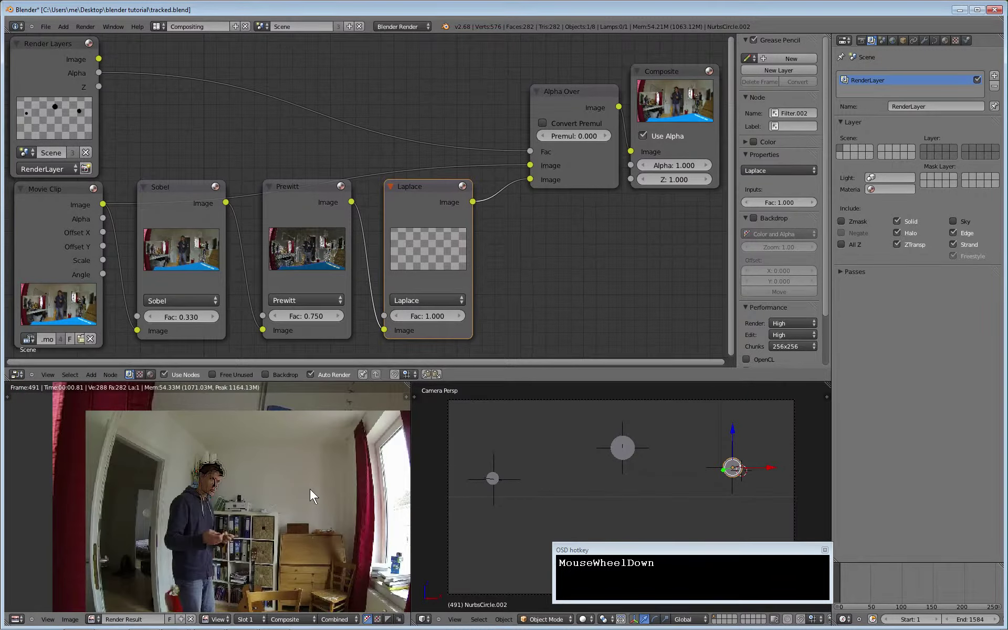
{"action": "middle_click_drag", "start_coordinate": [309, 489], "coordinate": [292, 492]}
{"action": "scroll", "coordinate": [201, 479], "scroll_direction": "up", "scroll_amount": 1}
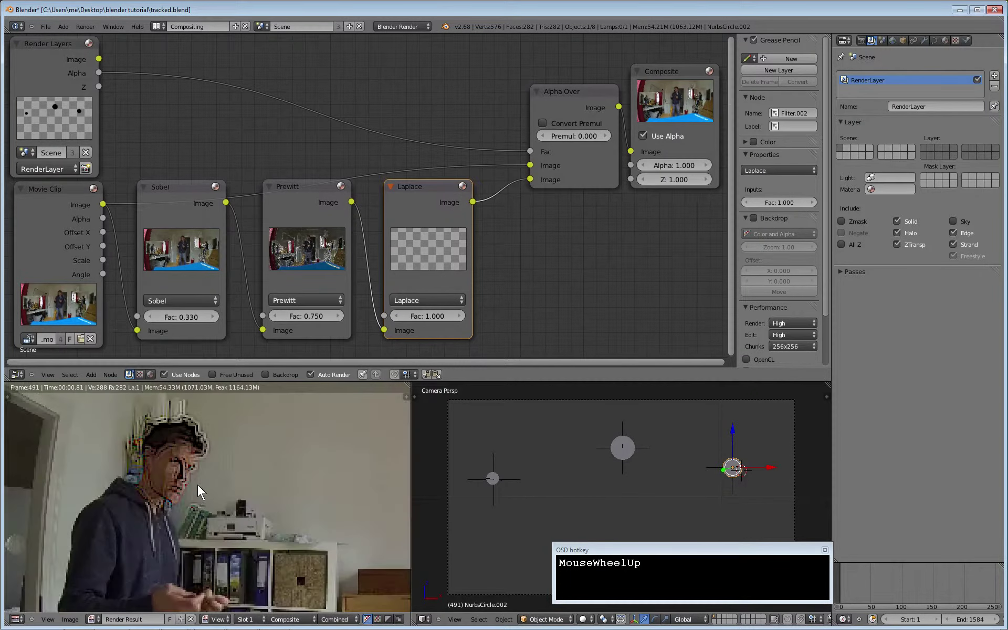
{"action": "scroll", "coordinate": [193, 477], "scroll_direction": "down", "scroll_amount": 3}
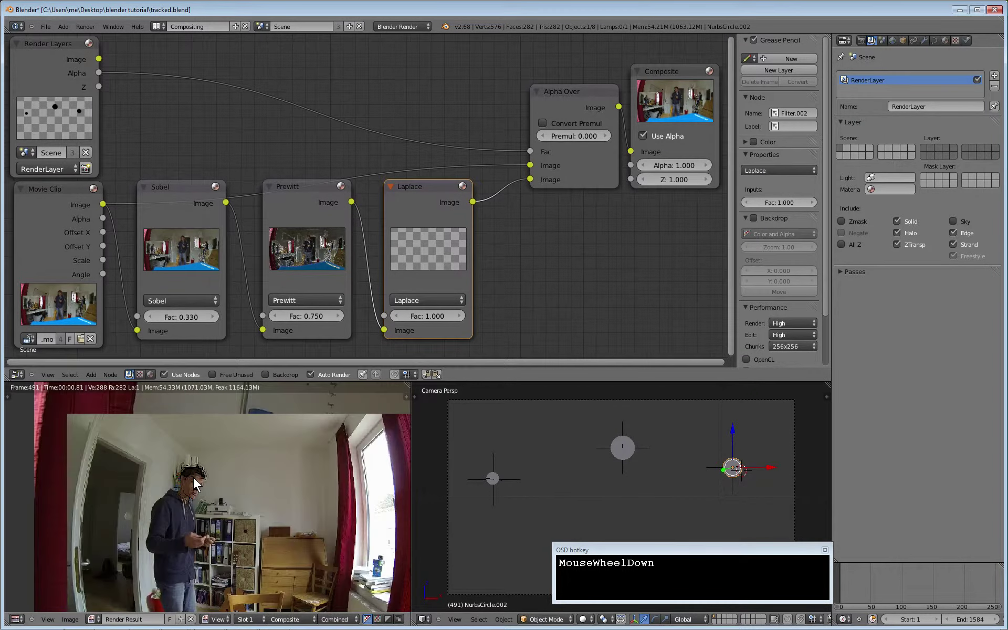
{"action": "middle_click_drag", "start_coordinate": [235, 480], "coordinate": [312, 481]}
{"action": "scroll", "coordinate": [301, 445], "scroll_direction": "up", "scroll_amount": 2}
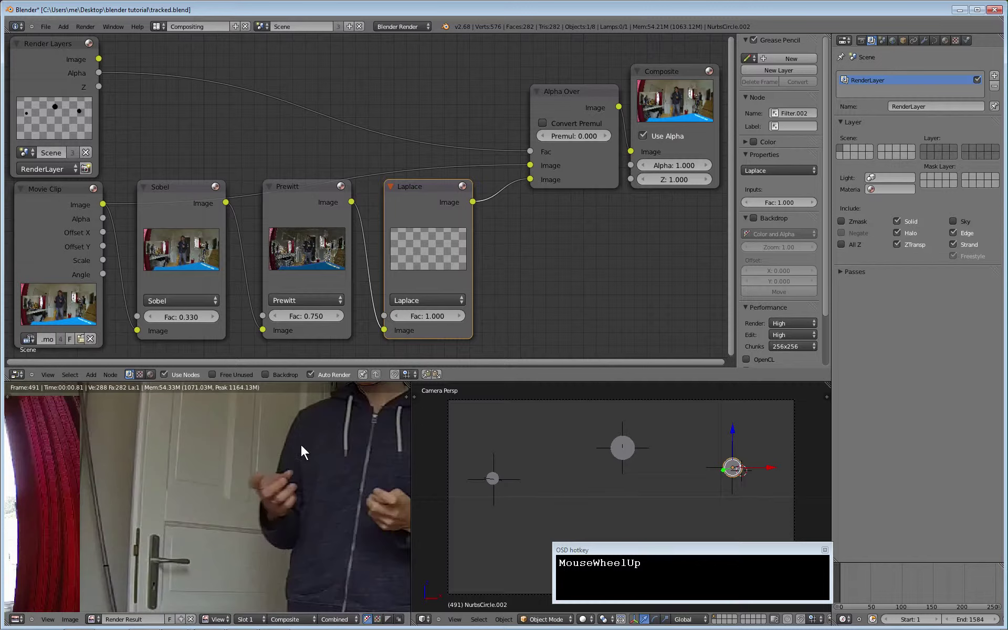
{"action": "scroll", "coordinate": [338, 439], "scroll_direction": "down", "scroll_amount": 1}
{"action": "middle_click_drag", "start_coordinate": [328, 442], "coordinate": [220, 506]}
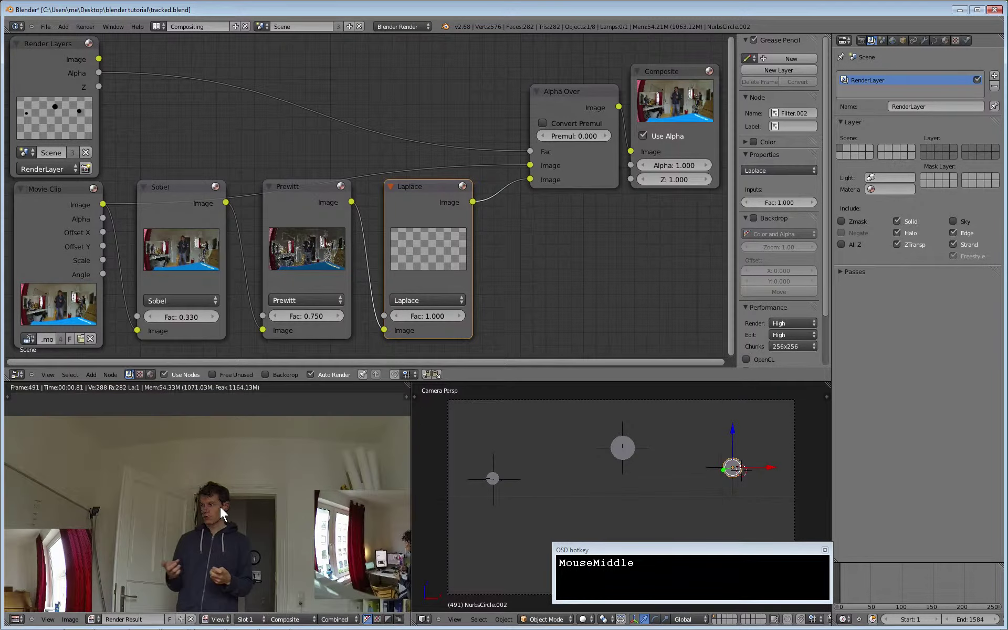
{"action": "scroll", "coordinate": [219, 507], "scroll_direction": "up", "scroll_amount": 2}
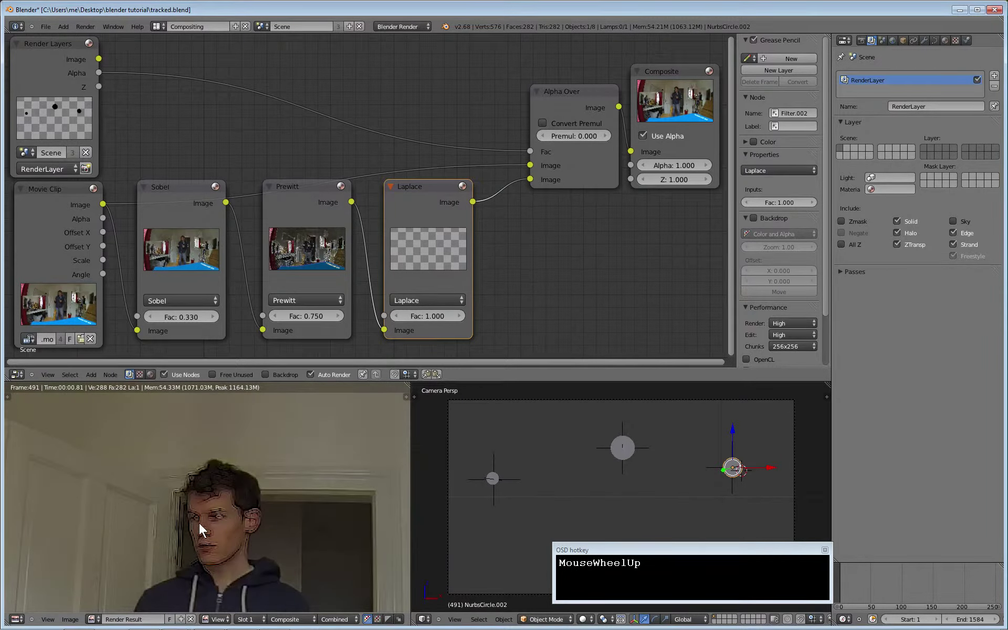
{"action": "scroll", "coordinate": [199, 522], "scroll_direction": "down", "scroll_amount": 2}
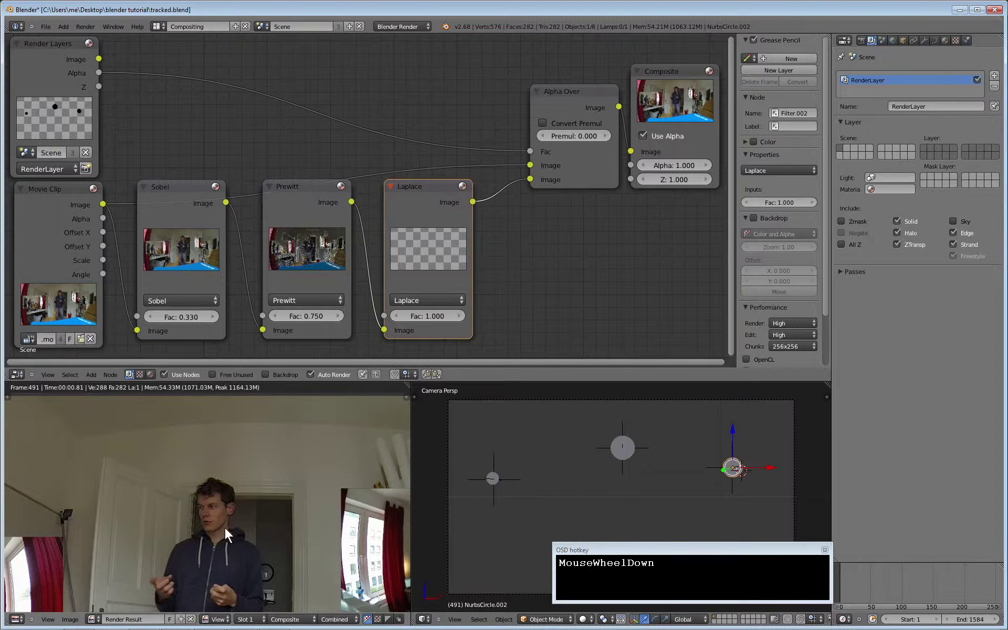
{"action": "scroll", "coordinate": [225, 528], "scroll_direction": "up", "scroll_amount": 4}
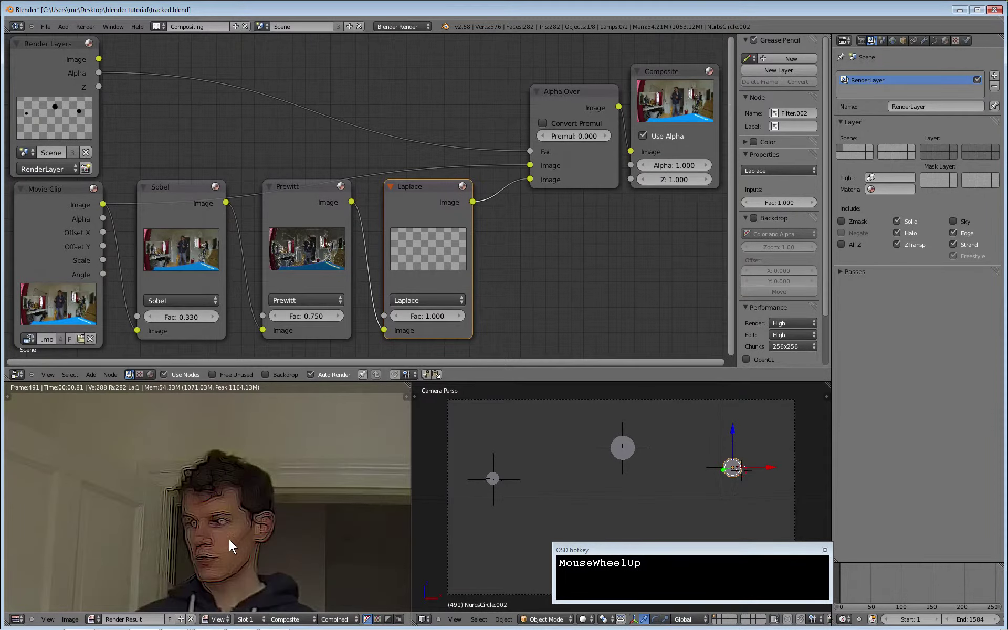
{"action": "scroll", "coordinate": [238, 549], "scroll_direction": "down", "scroll_amount": 3}
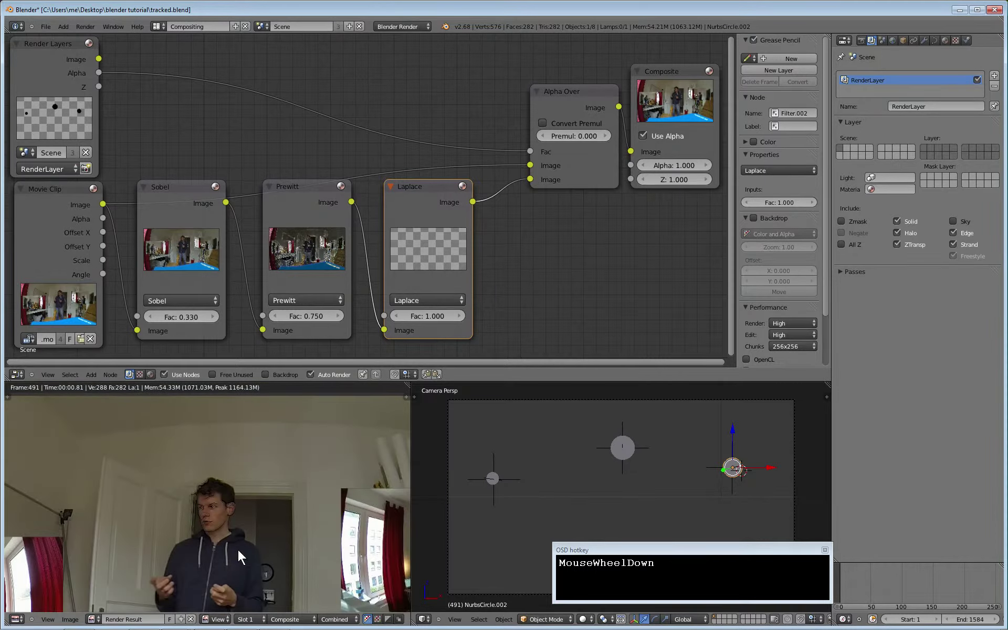
{"action": "middle_click_drag", "start_coordinate": [279, 550], "coordinate": [218, 547]}
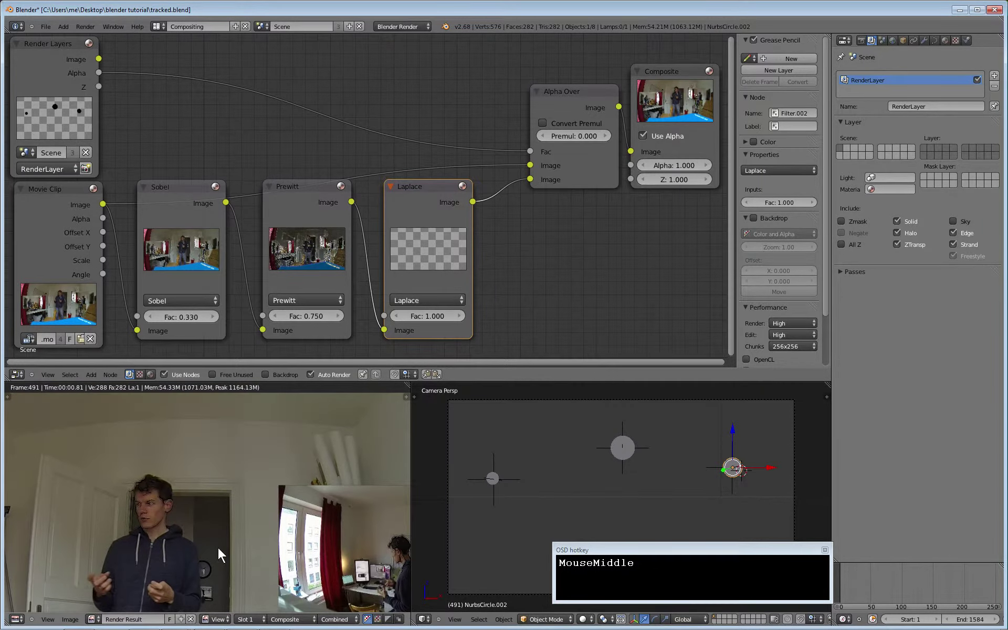
{"action": "scroll", "coordinate": [219, 545], "scroll_direction": "down", "scroll_amount": 2}
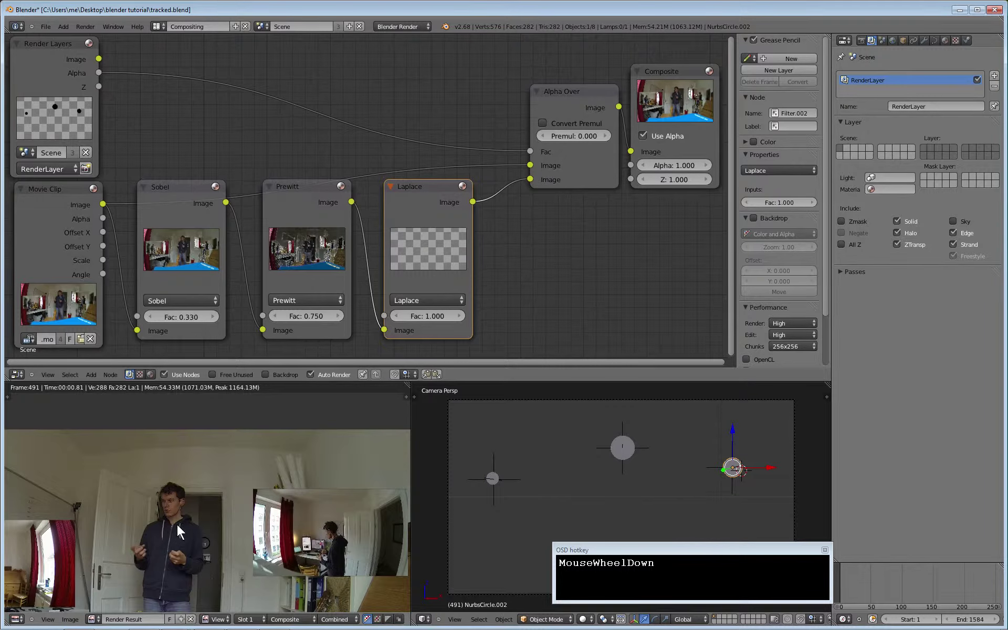
{"action": "scroll", "coordinate": [175, 525], "scroll_direction": "up", "scroll_amount": 2}
{"action": "middle_click_drag", "start_coordinate": [175, 525], "coordinate": [263, 493]}
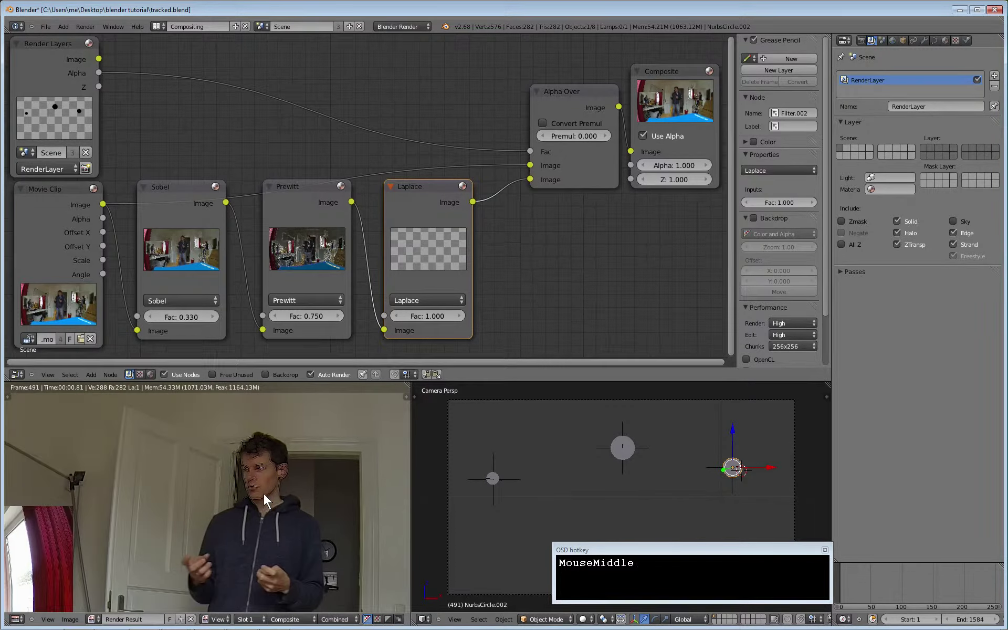
{"action": "scroll", "coordinate": [264, 492], "scroll_direction": "down", "scroll_amount": 2}
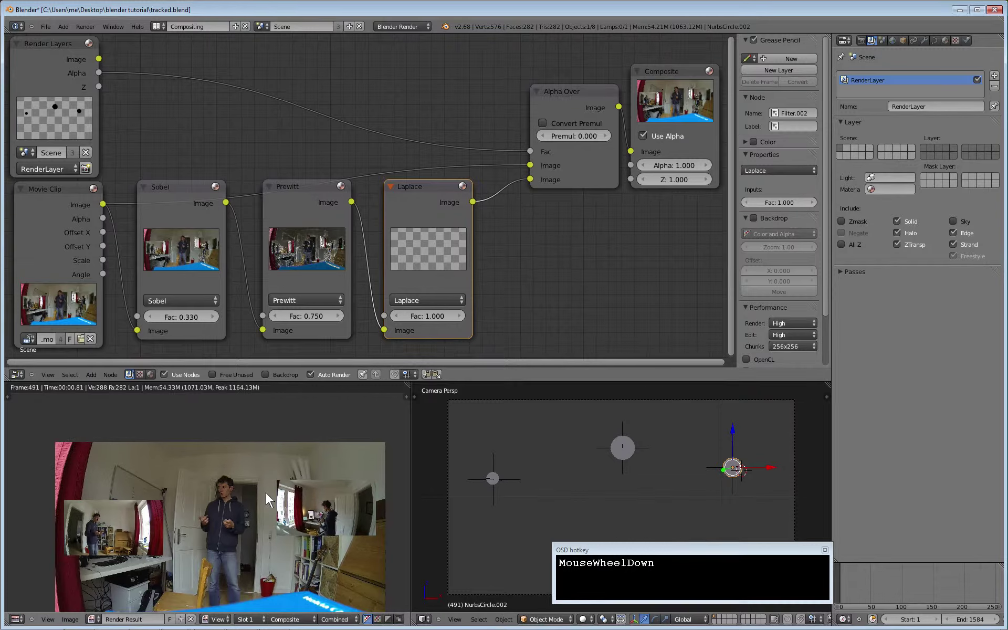
{"action": "scroll", "coordinate": [265, 493], "scroll_direction": "up", "scroll_amount": 4}
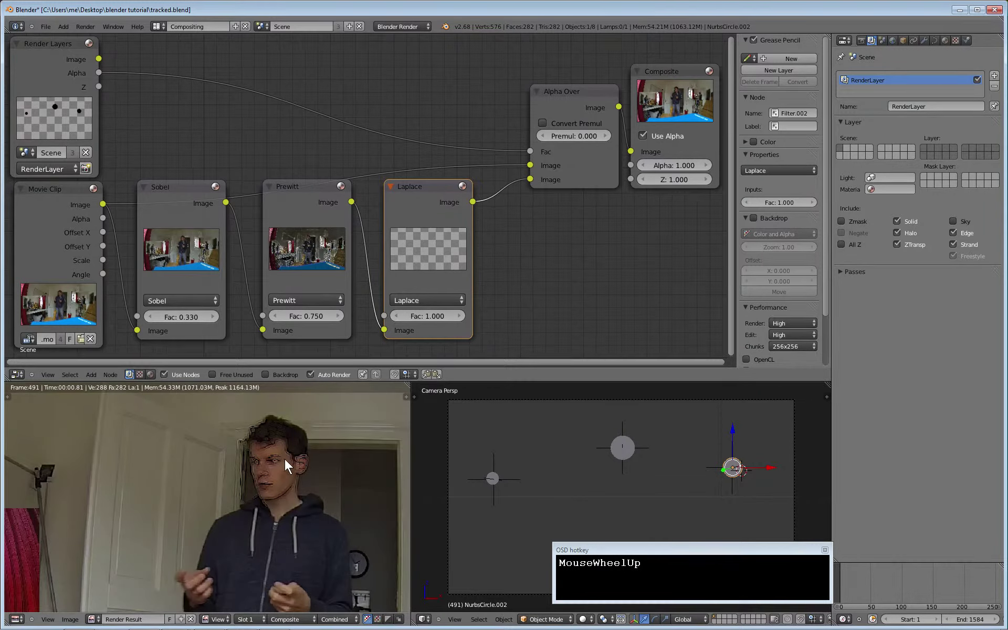
{"action": "scroll", "coordinate": [284, 475], "scroll_direction": "down", "scroll_amount": 1}
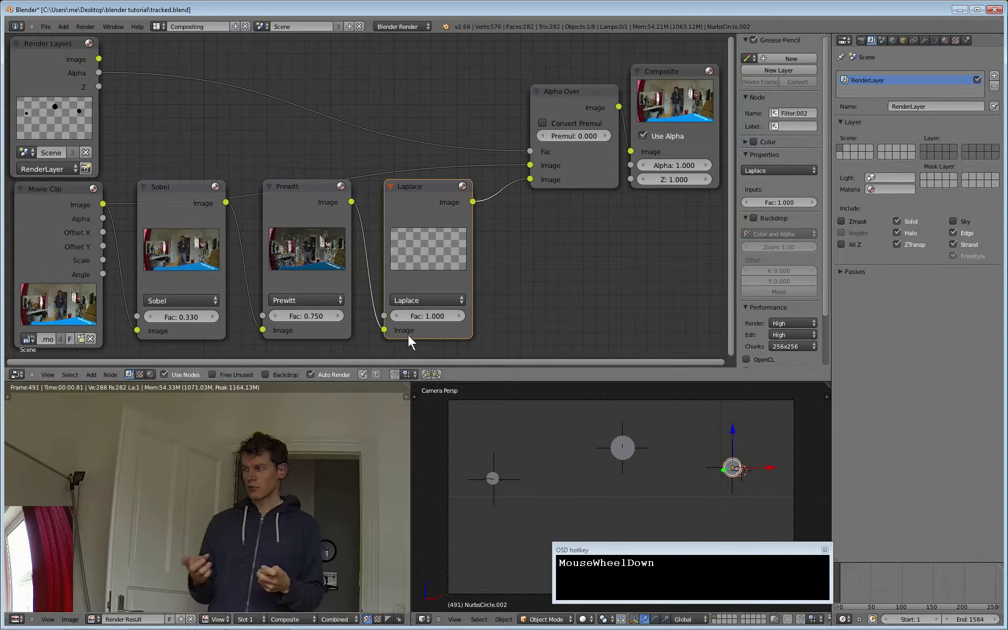
- Drag the Laplace filter's Fac down from 1.000 to 0.872
{"action": "left_click", "coordinate": [430, 316]}
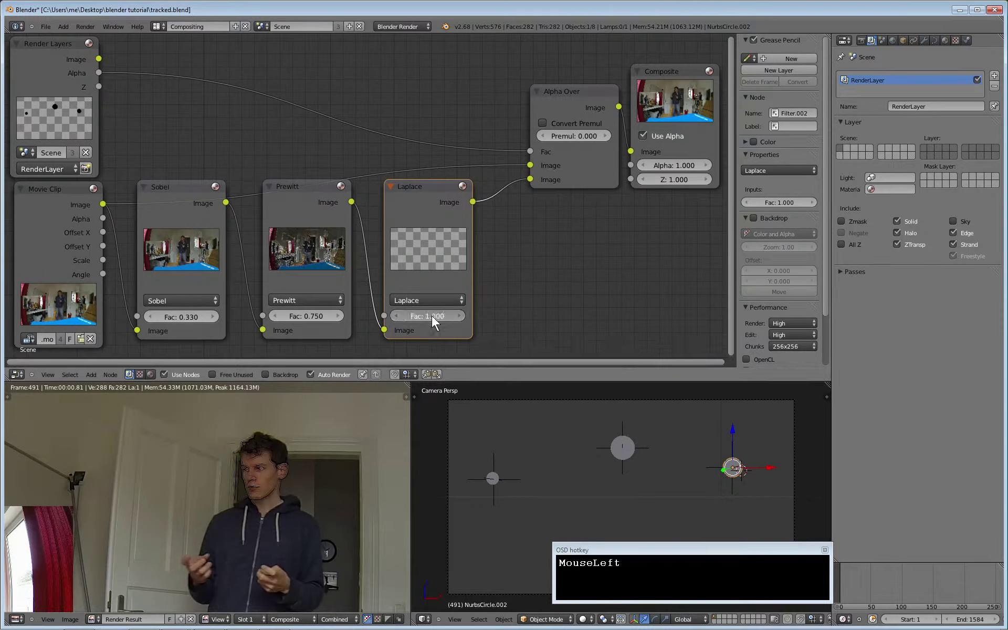
{"action": "scroll", "coordinate": [422, 316], "scroll_direction": "down", "scroll_amount": 1}
{"action": "scroll", "coordinate": [422, 316], "scroll_direction": "up", "scroll_amount": 1}
{"action": "left_click", "coordinate": [423, 316]}
{"action": "left_click", "coordinate": [440, 346]}
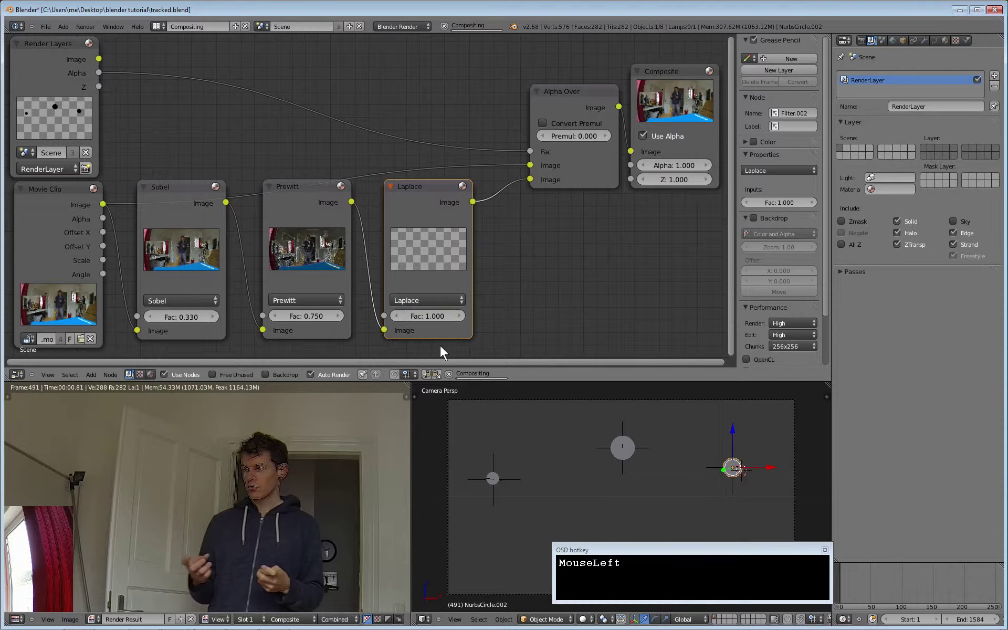
{"action": "mouse_move", "coordinate": [432, 316]}
{"action": "left_mouse_down"}
{"action": "mouse_move", "coordinate": [409, 316]}
{"action": "mouse_move", "coordinate": [434, 316]}
{"action": "mouse_move", "coordinate": [421, 320]}
{"action": "left_mouse_up"}
{"action": "scroll", "coordinate": [267, 489], "scroll_direction": "up", "scroll_amount": 1}
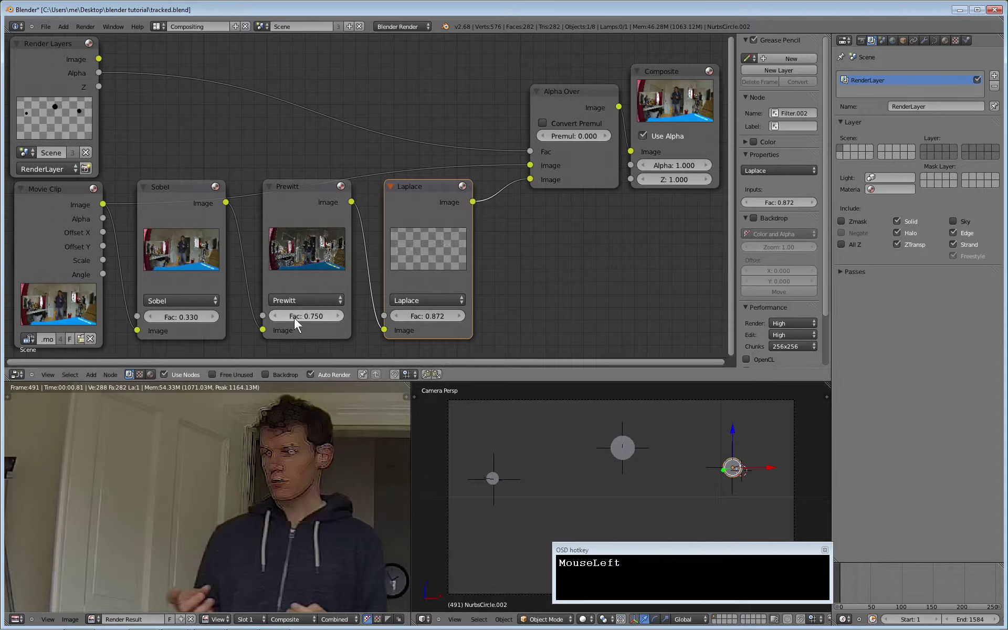
- Drag the Sobel filter's Fac up to 0.424 and re-centre the person in the render
{"action": "left_click_drag", "start_coordinate": [164, 313], "coordinate": [195, 315]}
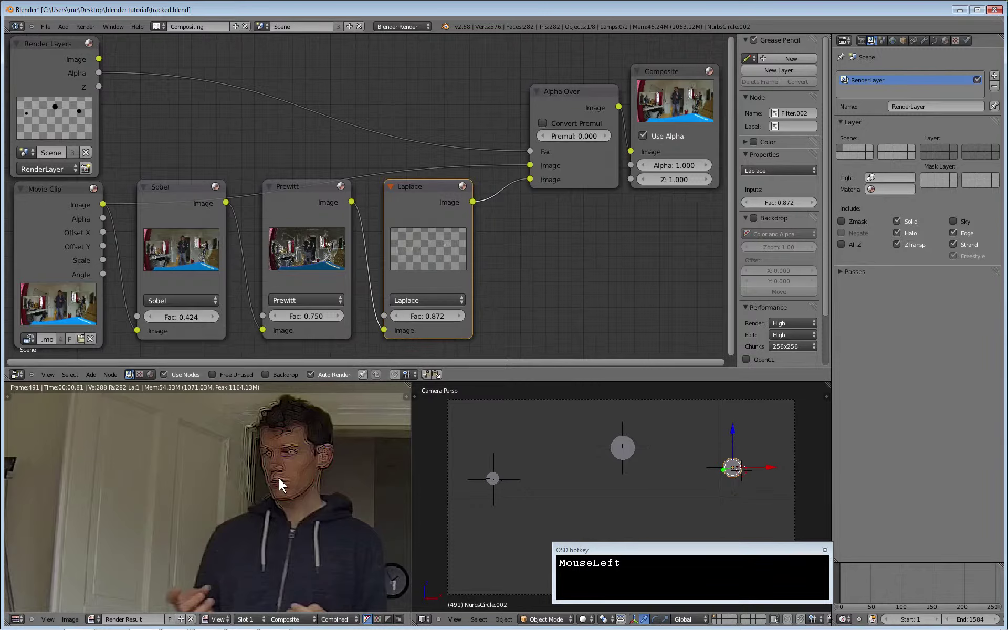
{"action": "scroll", "coordinate": [312, 465], "scroll_direction": "down", "scroll_amount": 2}
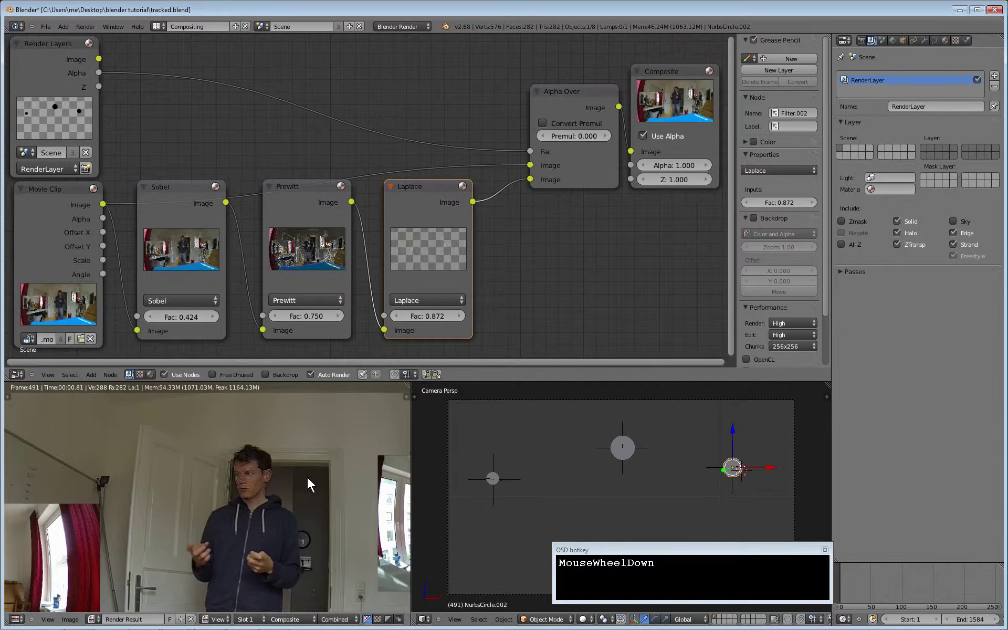
{"action": "middle_click_drag", "start_coordinate": [301, 504], "coordinate": [299, 455]}
{"action": "scroll", "coordinate": [299, 456], "scroll_direction": "up", "scroll_amount": 2}
{"action": "scroll", "coordinate": [299, 456], "scroll_direction": "down", "scroll_amount": 1}
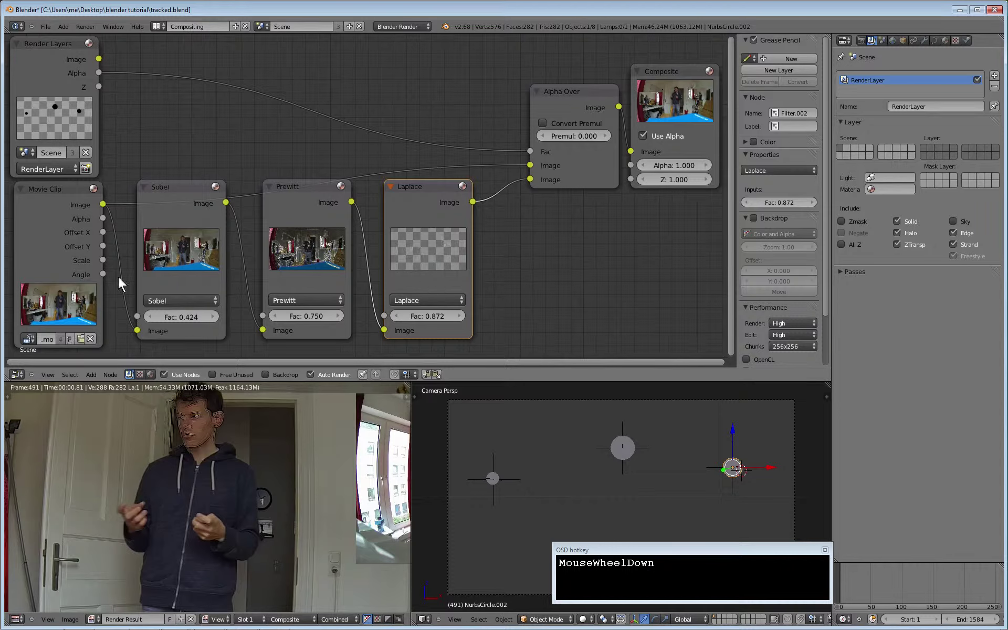
- Add a Dilate/Erode node fed by Movie Clip Image, output to Alpha Over, with Distance -2
{"action": "key", "text": "shift+a"}
{"action": "key", "text": "shift+a"}
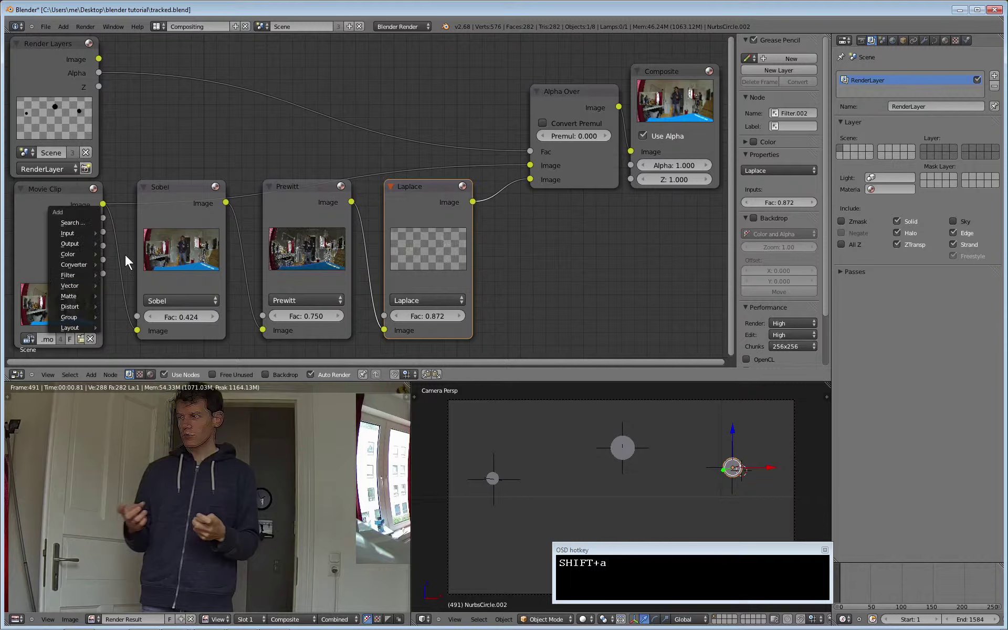
{"action": "mouse_move", "coordinate": [86, 275]}
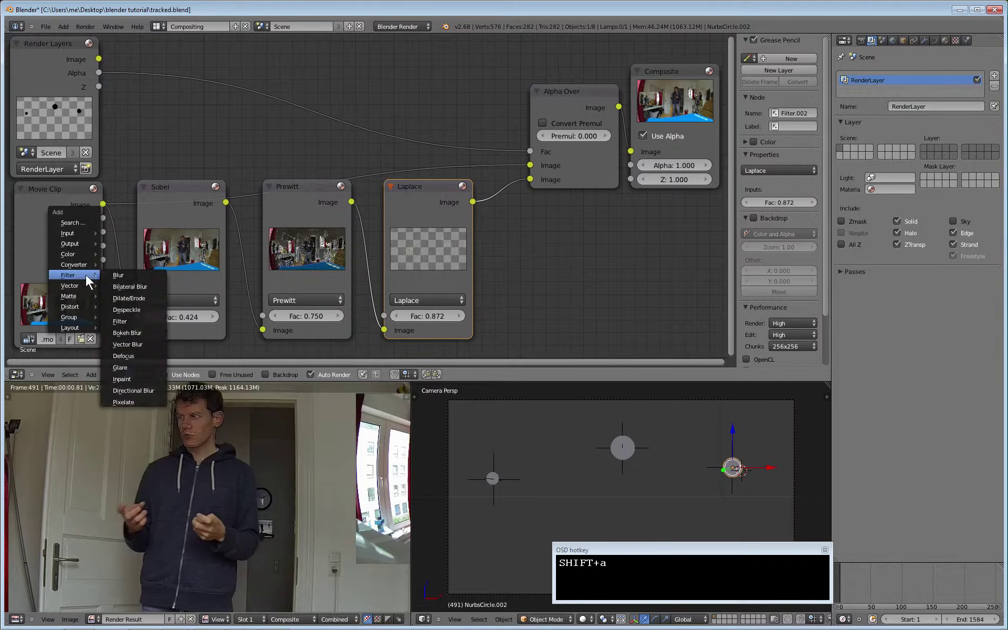
{"action": "left_click", "coordinate": [134, 294]}
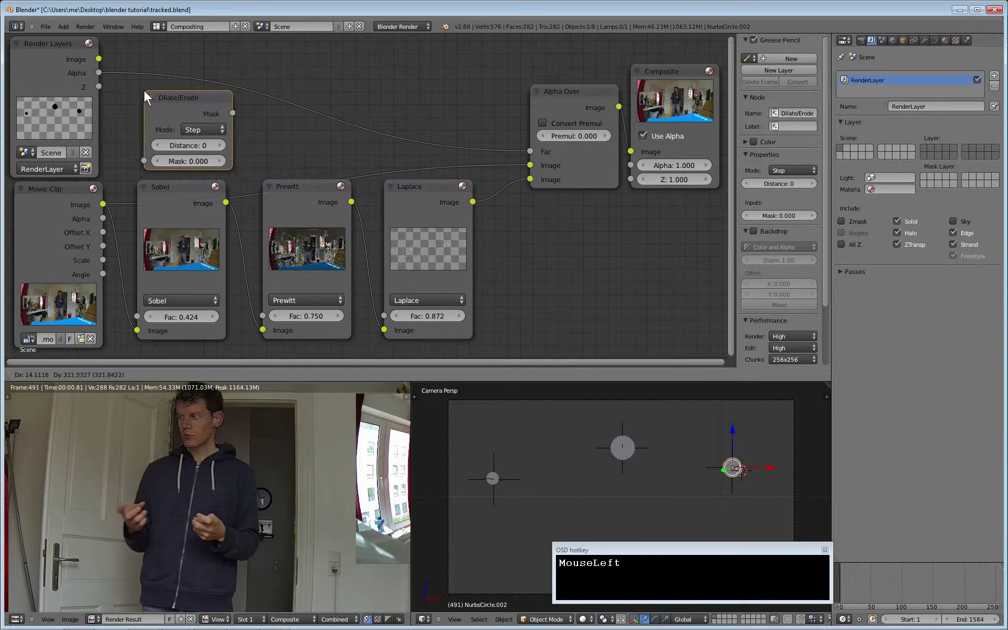
{"action": "left_click", "coordinate": [144, 90]}
{"action": "left_click_drag", "start_coordinate": [102, 204], "coordinate": [148, 158]}
{"action": "left_click_drag", "start_coordinate": [231, 112], "coordinate": [534, 177]}
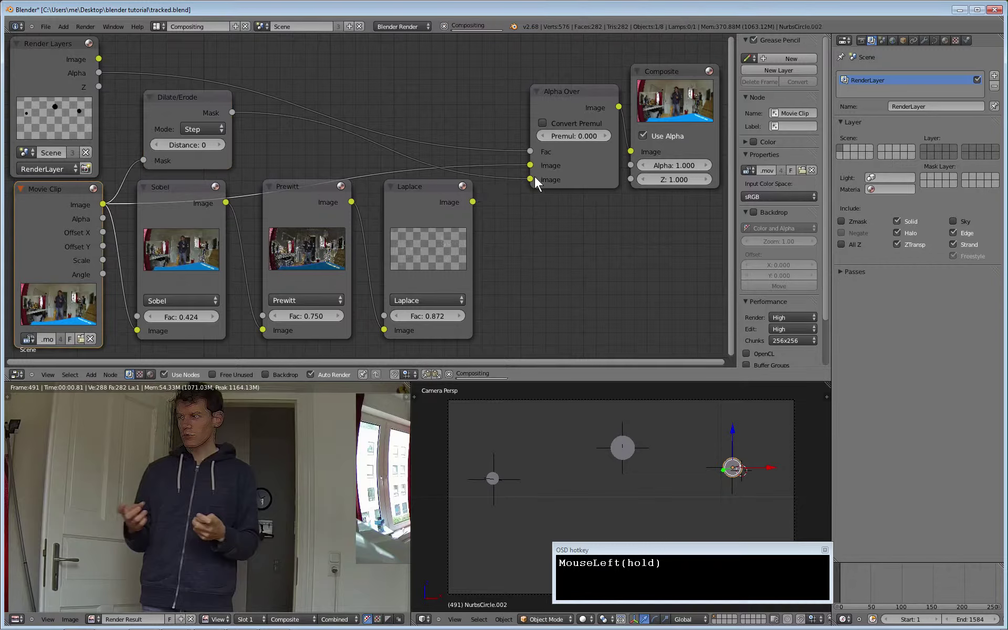
{"action": "left_click", "coordinate": [157, 145]}
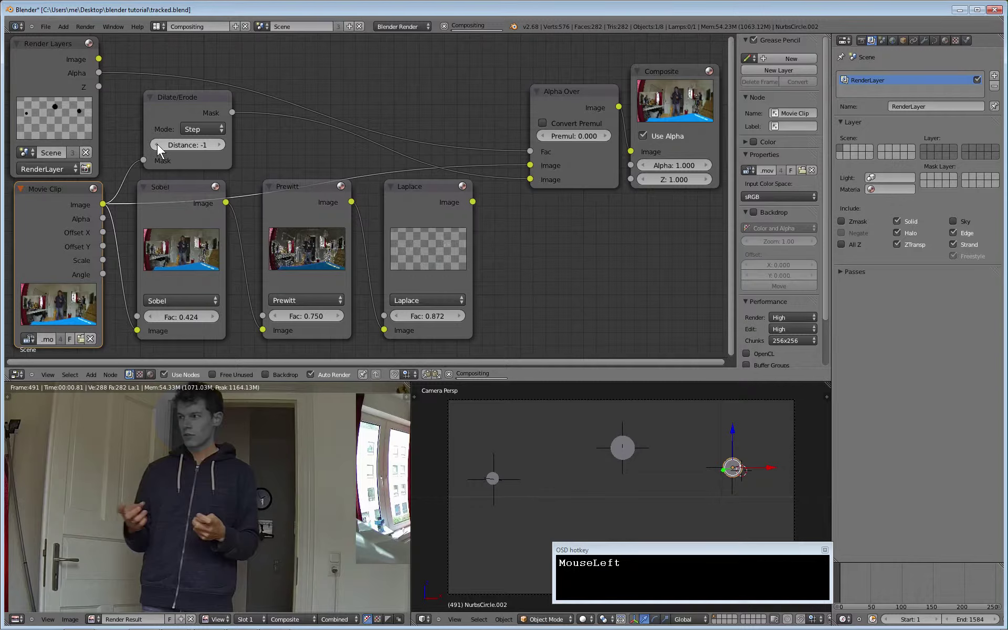
{"action": "left_click", "coordinate": [156, 144]}
- Preview the blocky face in the render, then relink the Laplace output into Alpha Over
{"action": "scroll", "coordinate": [212, 430], "scroll_direction": "up", "scroll_amount": 1}
{"action": "scroll", "coordinate": [212, 430], "scroll_direction": "down", "scroll_amount": 1}
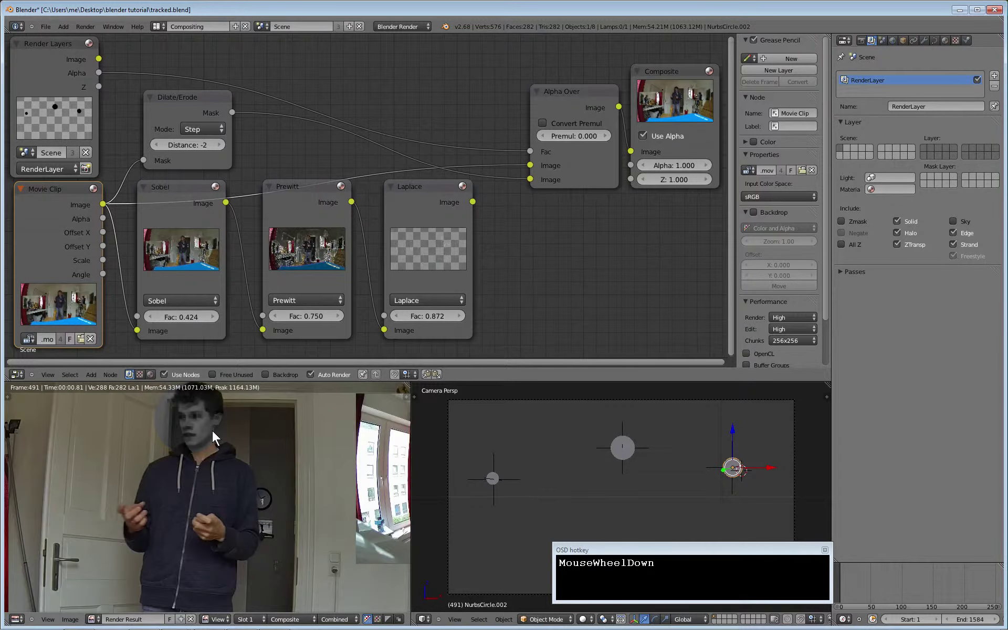
{"action": "middle_click_drag", "start_coordinate": [212, 431], "coordinate": [262, 474]}
{"action": "scroll", "coordinate": [238, 477], "scroll_direction": "up", "scroll_amount": 2}
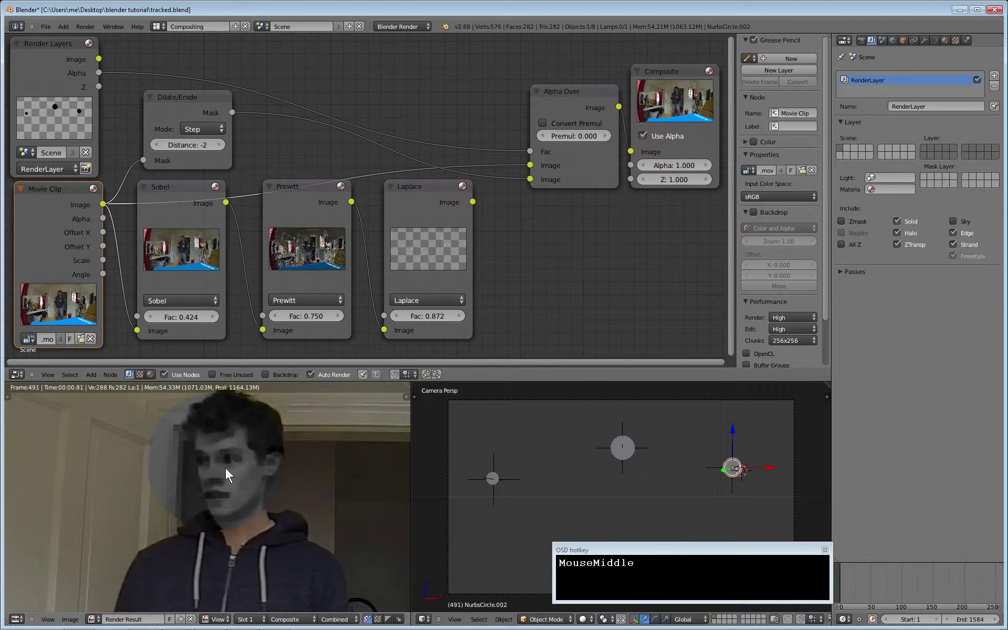
{"action": "scroll", "coordinate": [234, 480], "scroll_direction": "down", "scroll_amount": 2}
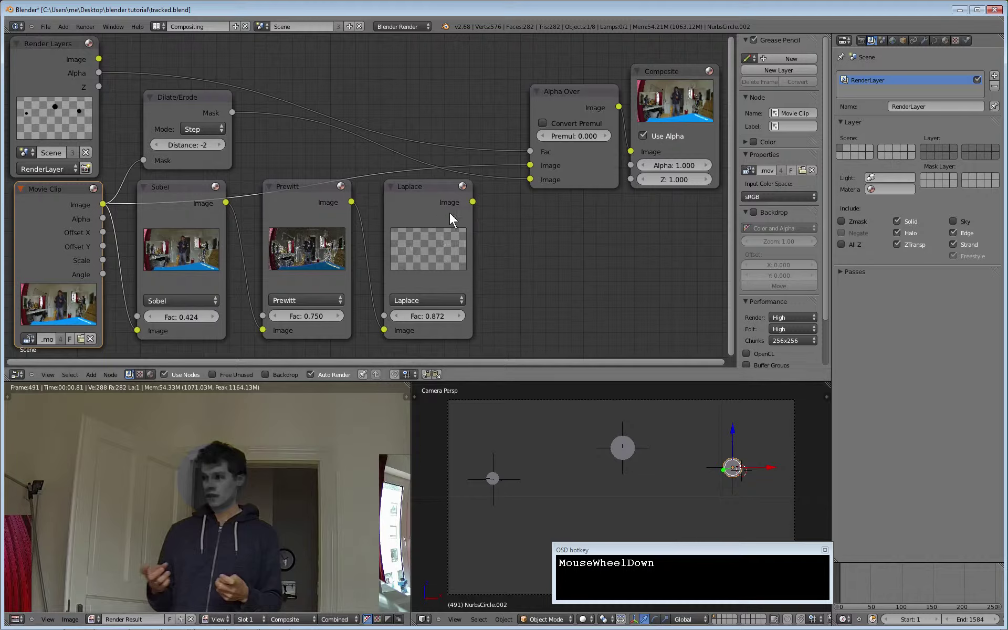
{"action": "left_click_drag", "start_coordinate": [473, 202], "coordinate": [529, 177]}
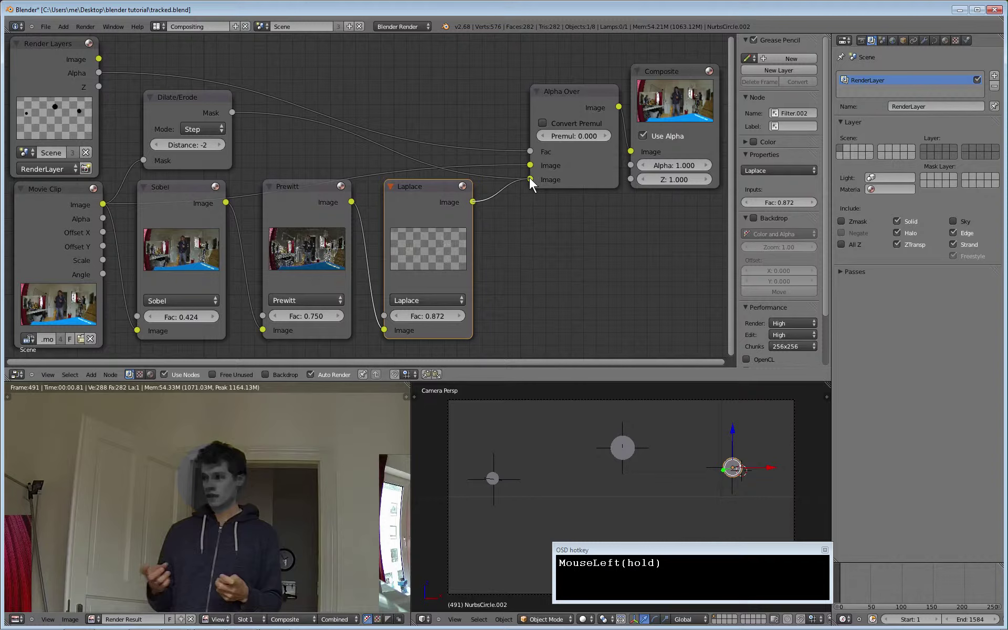
- Confirm Laplace's link into Alpha Over, then shift the Dilate/Erode node slightly left
{"action": "left_click_drag", "start_coordinate": [529, 177], "coordinate": [529, 178]}
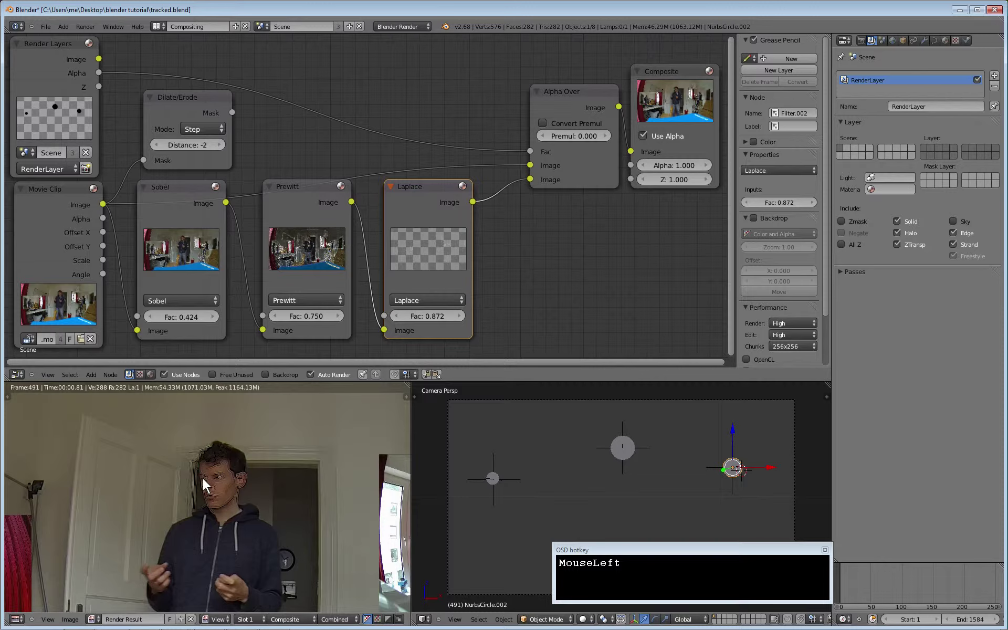
{"action": "scroll", "coordinate": [186, 494], "scroll_direction": "down", "scroll_amount": 2}
{"action": "scroll", "coordinate": [187, 493], "scroll_direction": "up", "scroll_amount": 3}
{"action": "scroll", "coordinate": [187, 493], "scroll_direction": "down", "scroll_amount": 3}
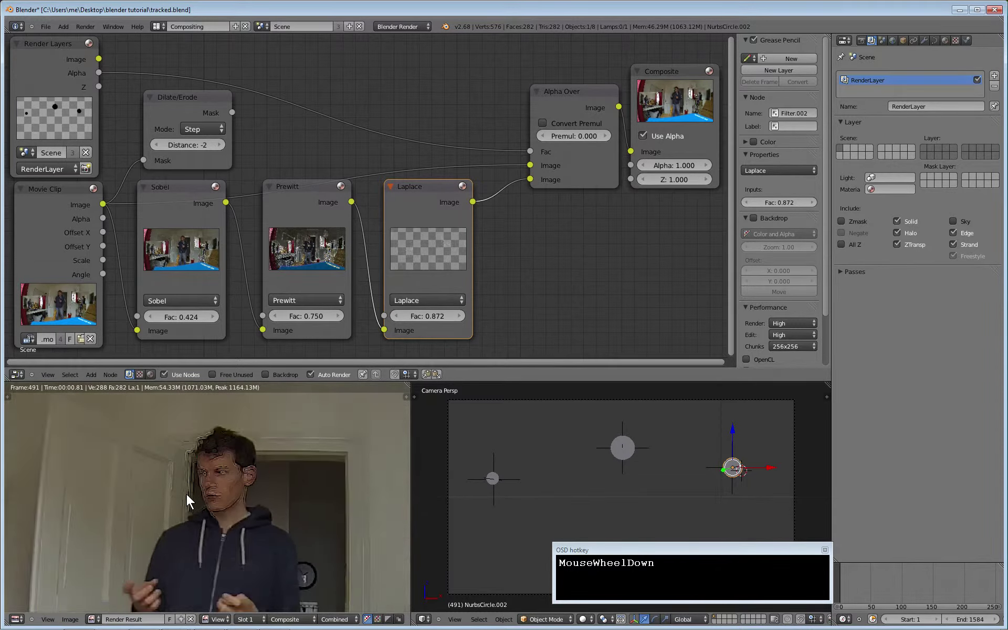
{"action": "scroll", "coordinate": [187, 494], "scroll_direction": "up", "scroll_amount": 2}
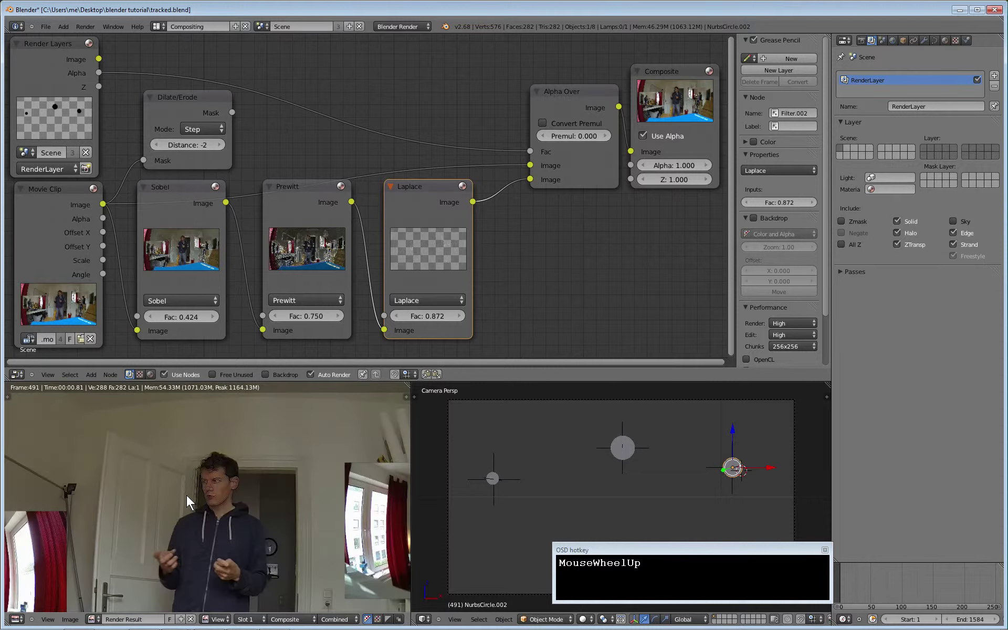
{"action": "left_click", "coordinate": [175, 102]}
{"action": "left_click_drag", "start_coordinate": [185, 105], "coordinate": [171, 109]}
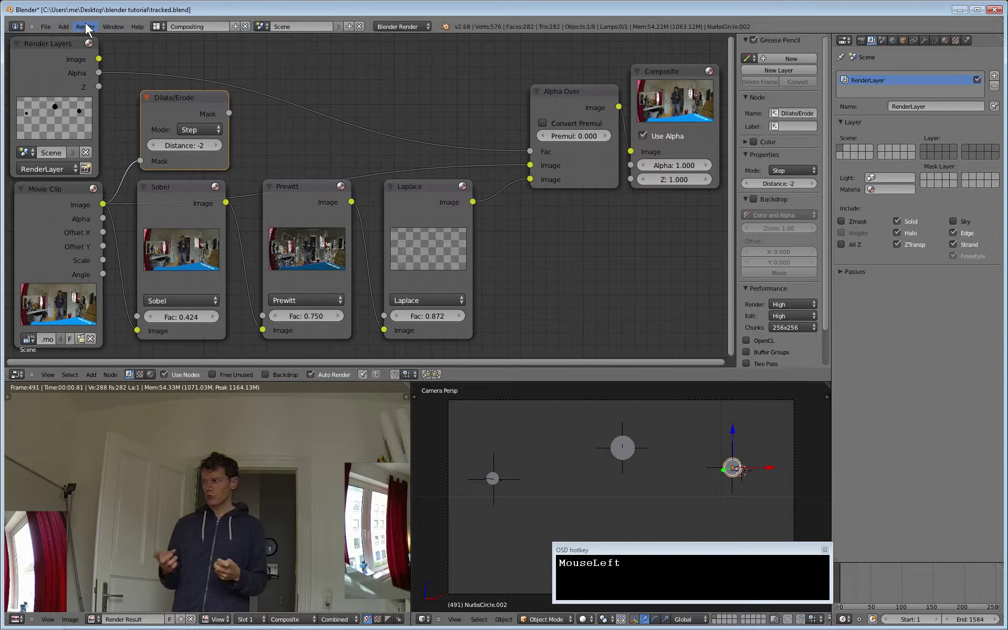
- Switch to the Default layout and review the 1920×1080, 1–1584 frames, H.264 QuickTime settings
{"action": "left_click", "coordinate": [157, 26]}
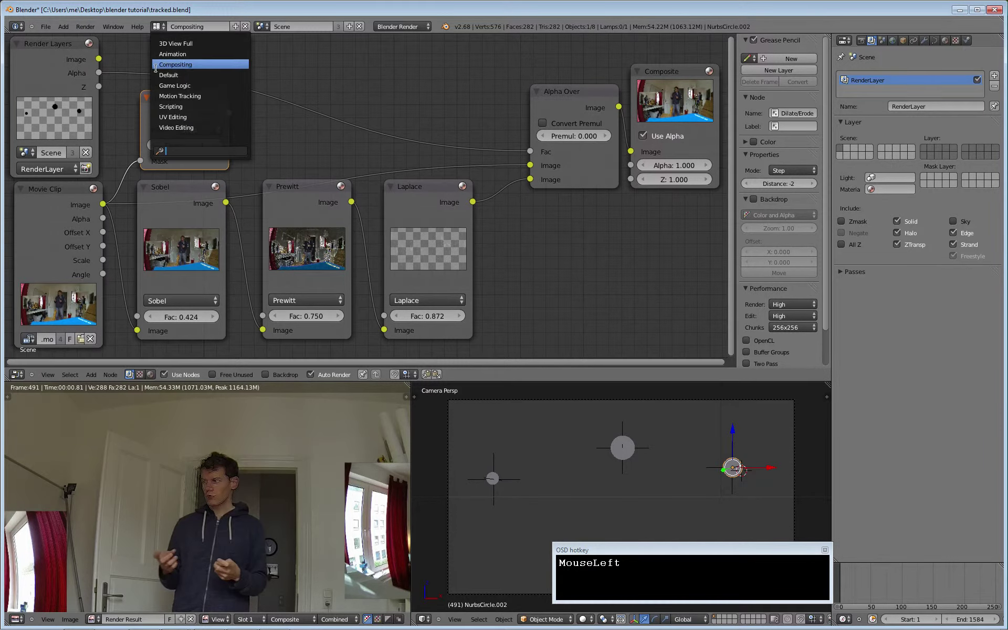
{"action": "left_click", "coordinate": [169, 75]}
{"action": "scroll", "coordinate": [527, 302], "scroll_direction": "up", "scroll_amount": 1}
{"action": "scroll", "coordinate": [924, 279], "scroll_direction": "up", "scroll_amount": 2}
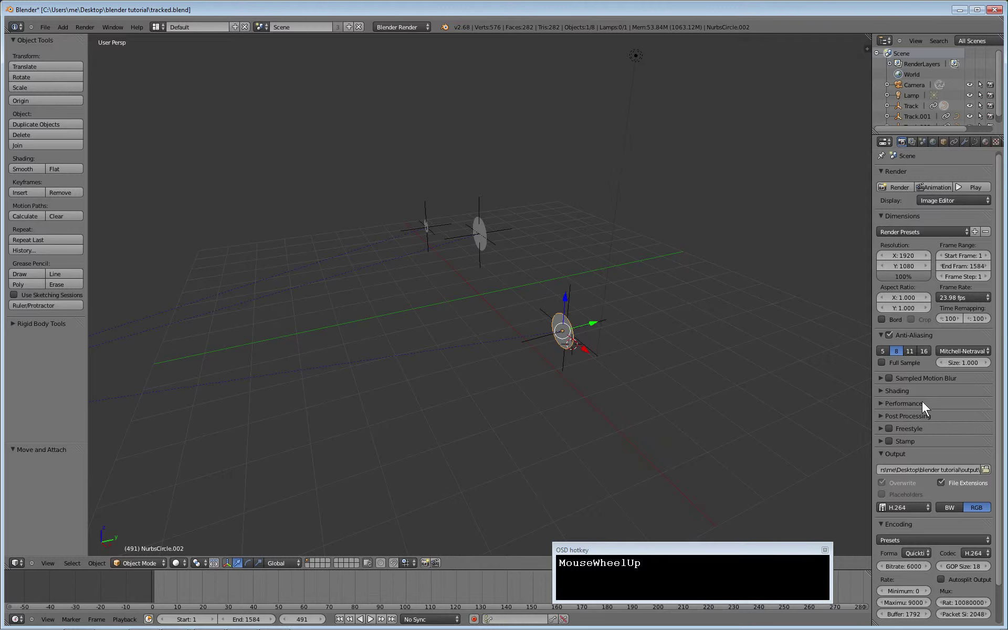
{"action": "scroll", "coordinate": [913, 465], "scroll_direction": "down", "scroll_amount": 2}
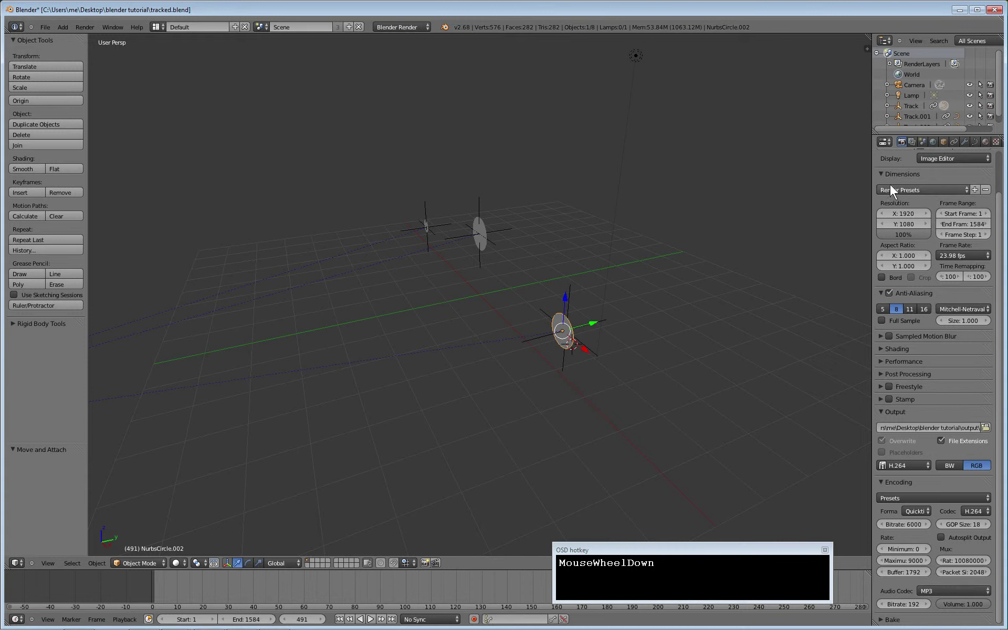
{"action": "scroll", "coordinate": [888, 178], "scroll_direction": "up", "scroll_amount": 3}
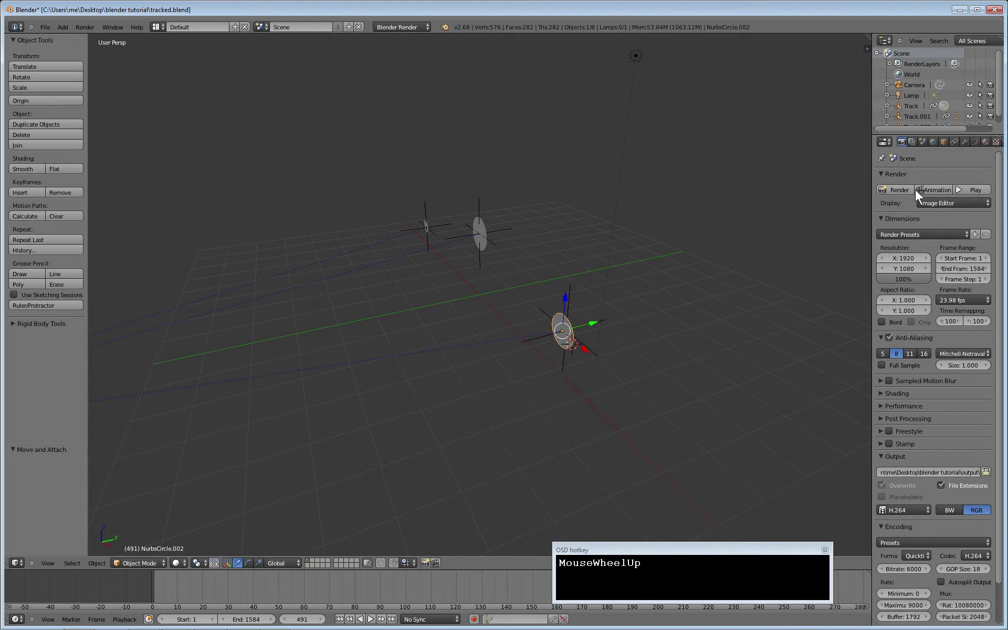
- Render the animation, frames 1 to 1584, to QuickTime H.264
{"action": "left_click", "coordinate": [933, 190]}
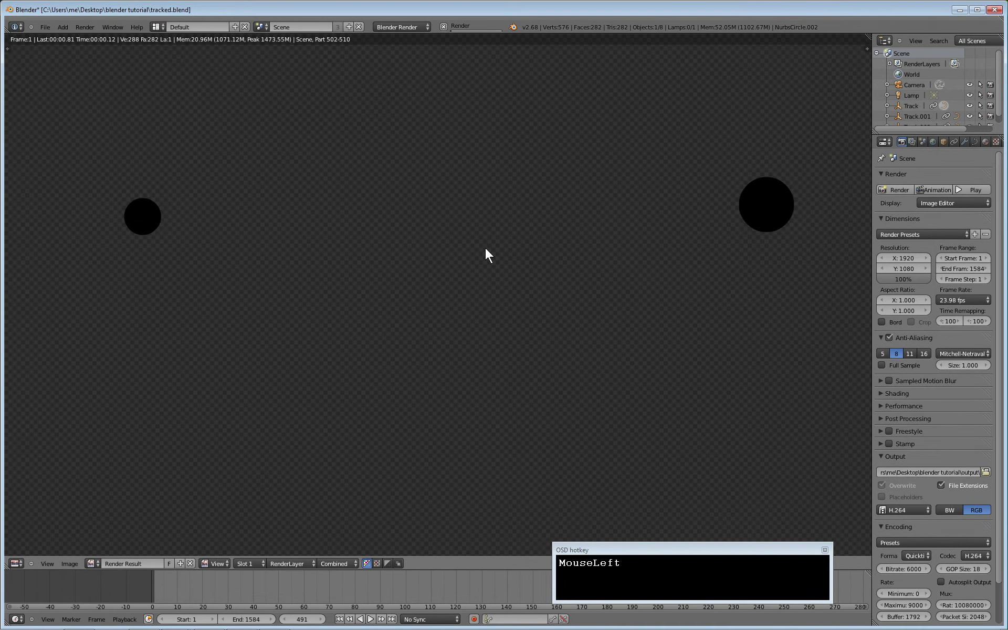